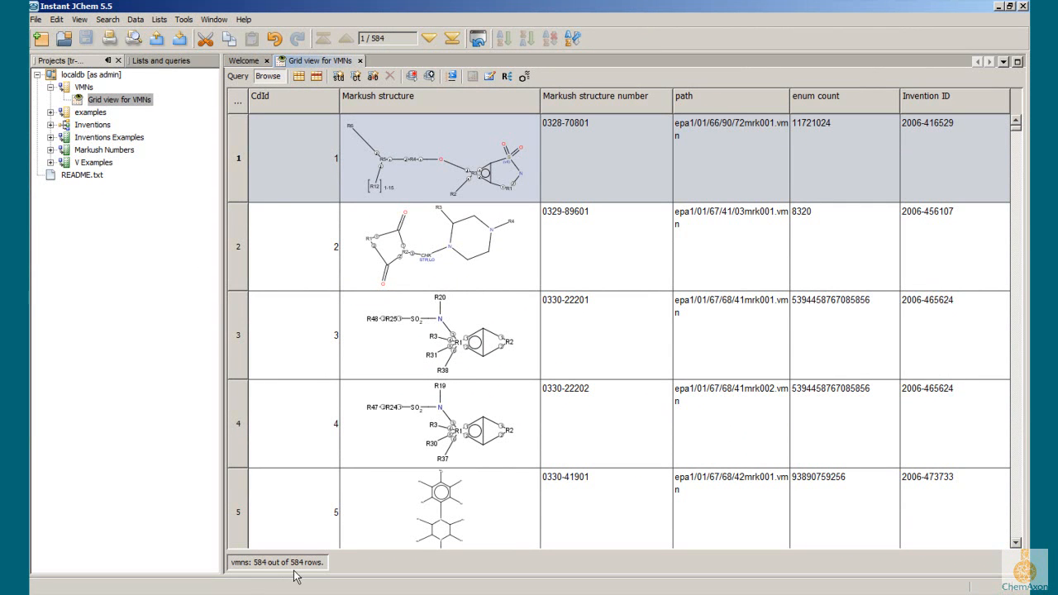
Step: Step through the first records of the VMNs grid to record 4 and browse the Markush structures in the following rows
left_click(429, 39)
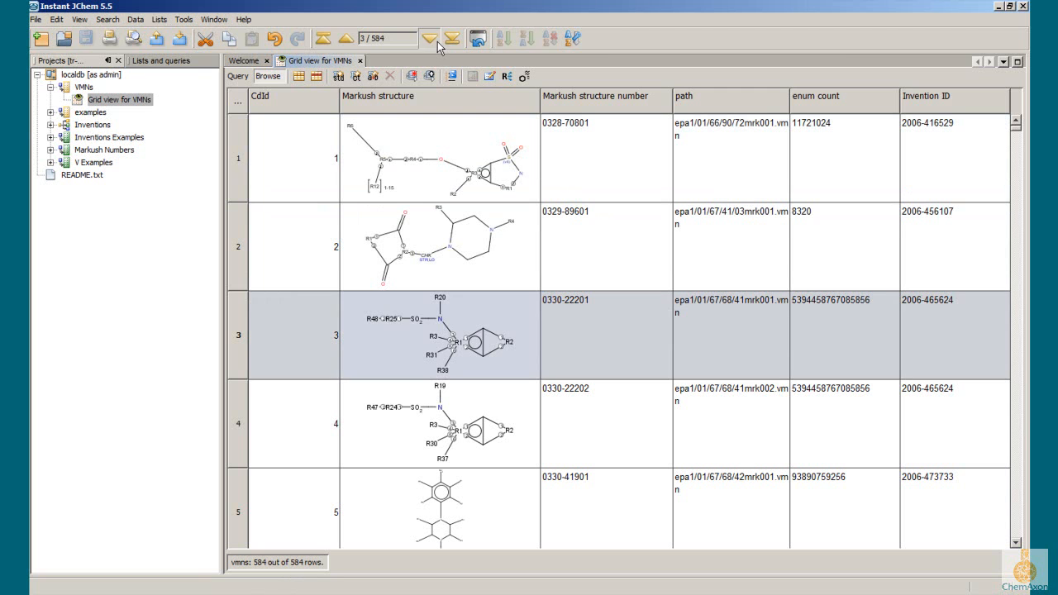
left_click(437, 42)
scroll(429, 270, "down", 1)
scroll(429, 270, "down", 4)
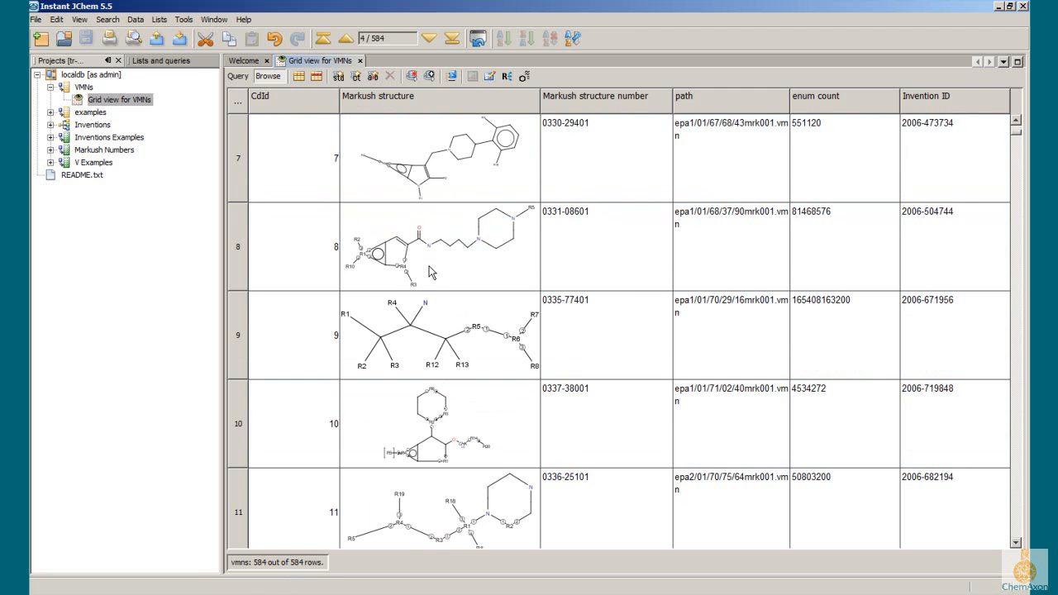
scroll(431, 247, "up", 4)
scroll(431, 248, "up", 1)
Step: Narrow the Markush structure and CdId columns in the VMNs grid and increase the row height
left_click_drag(540, 101, 466, 102)
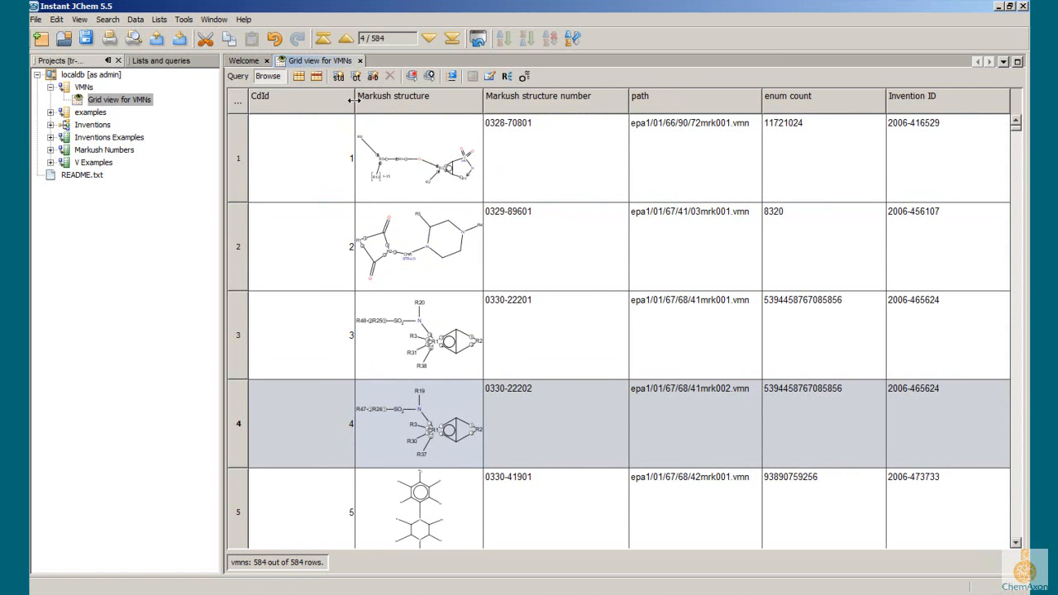
left_click_drag(355, 102, 283, 101)
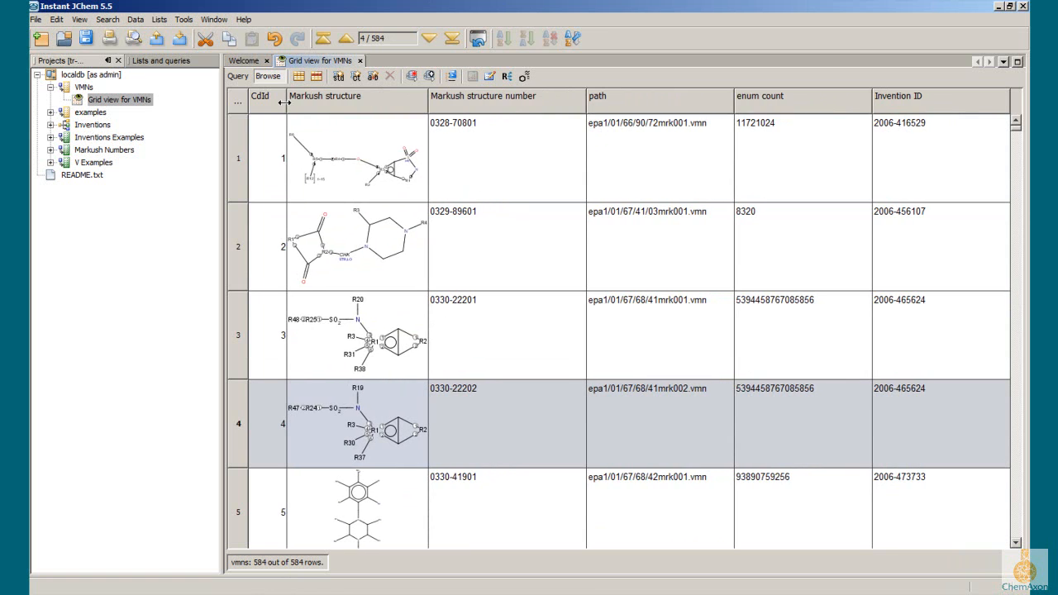
left_click_drag(245, 202, 246, 249)
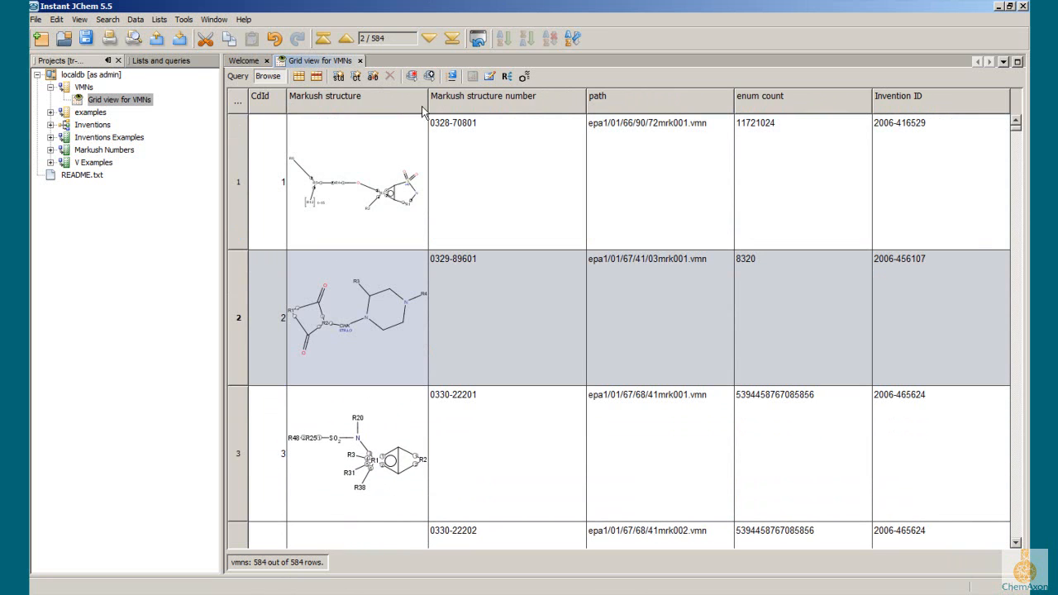
left_click_drag(426, 96, 525, 112)
left_click_drag(654, 98, 527, 106)
left_click_drag(669, 96, 362, 124)
Step: Open the grid view for the examples data tree
left_click(51, 113)
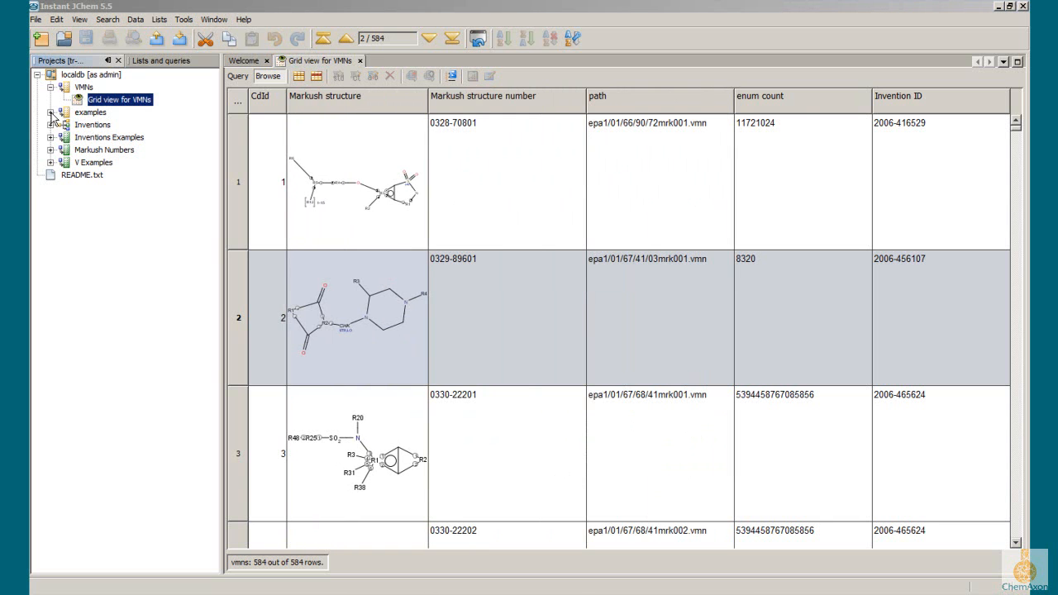
left_click(51, 114)
double_click(115, 127)
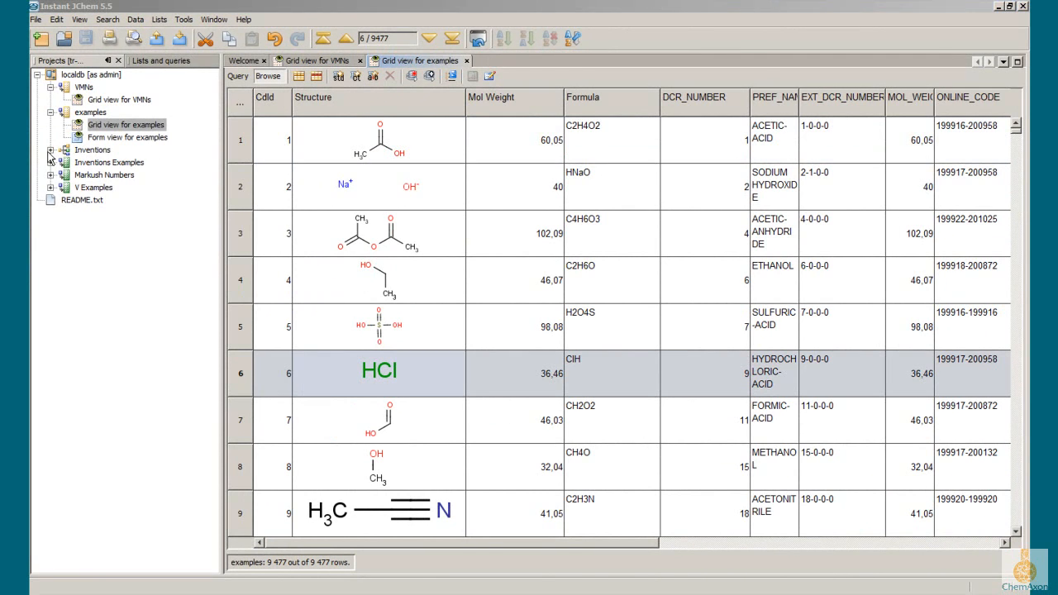
Step: Open the grid view for Inventions and go to record 19
left_click(51, 150)
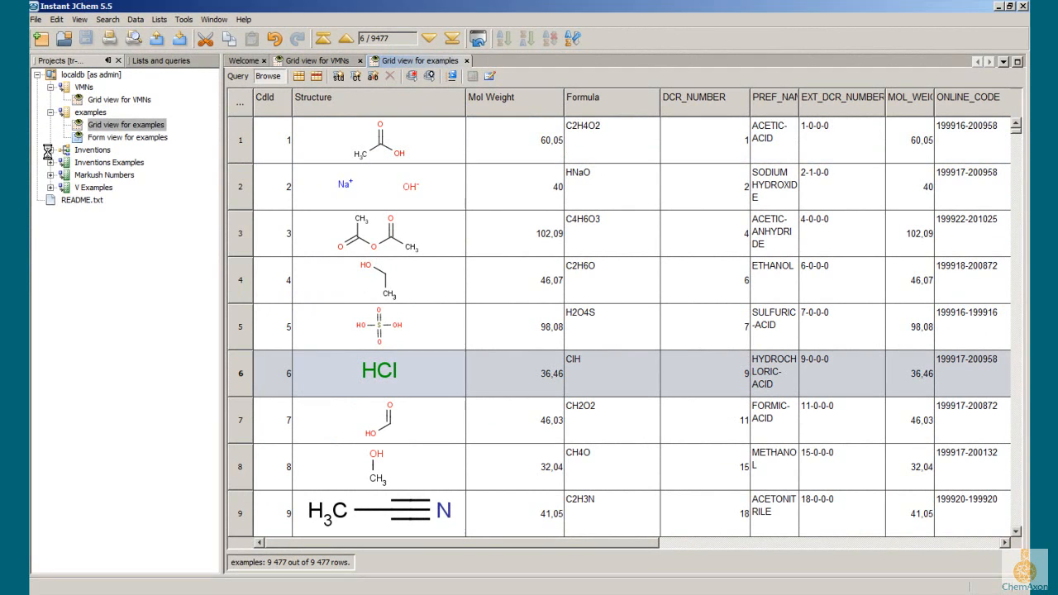
left_click(93, 185)
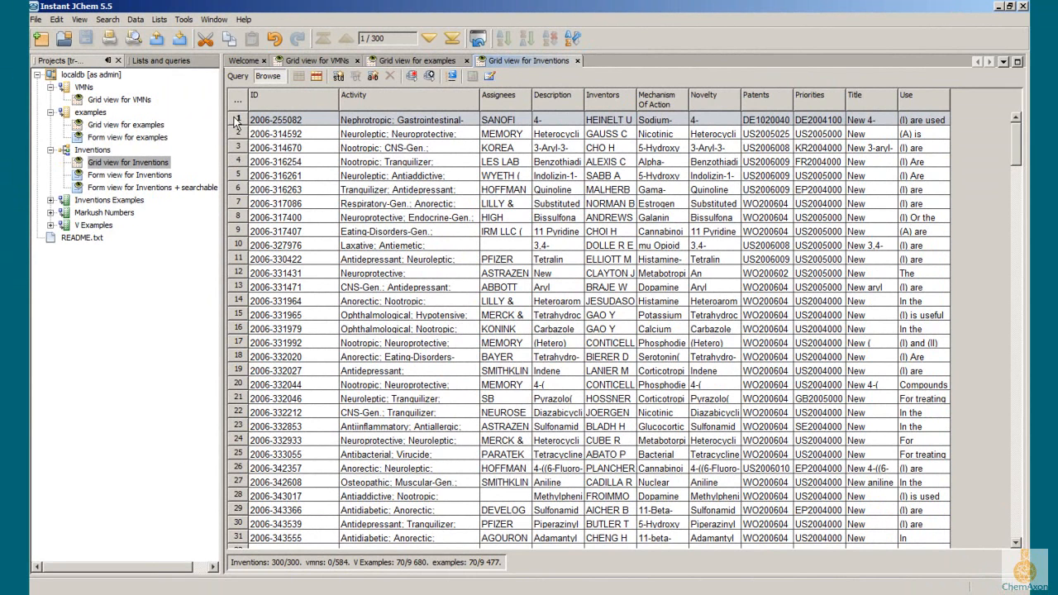
left_click(431, 37)
left_click(430, 37)
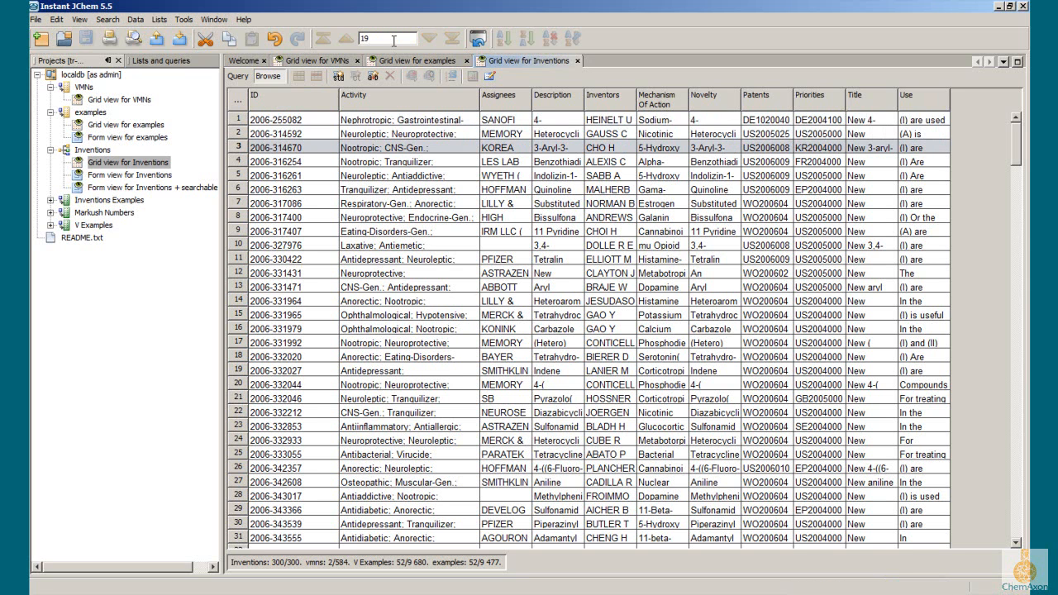
key("Return")
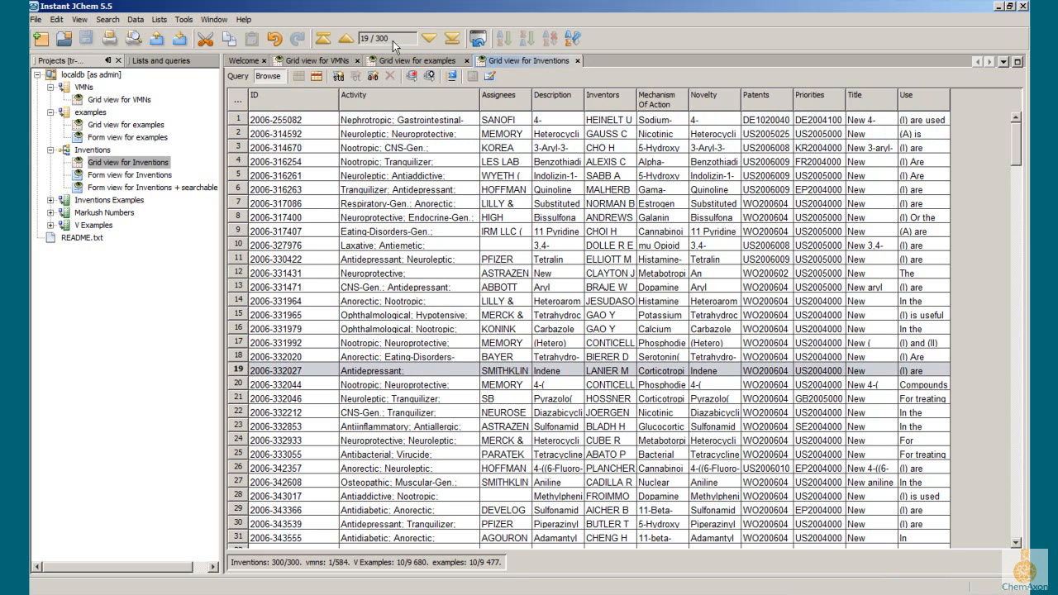
Step: Open the form view for Inventions and view the record's example structures and invention details
left_click(116, 175)
double_click(116, 175)
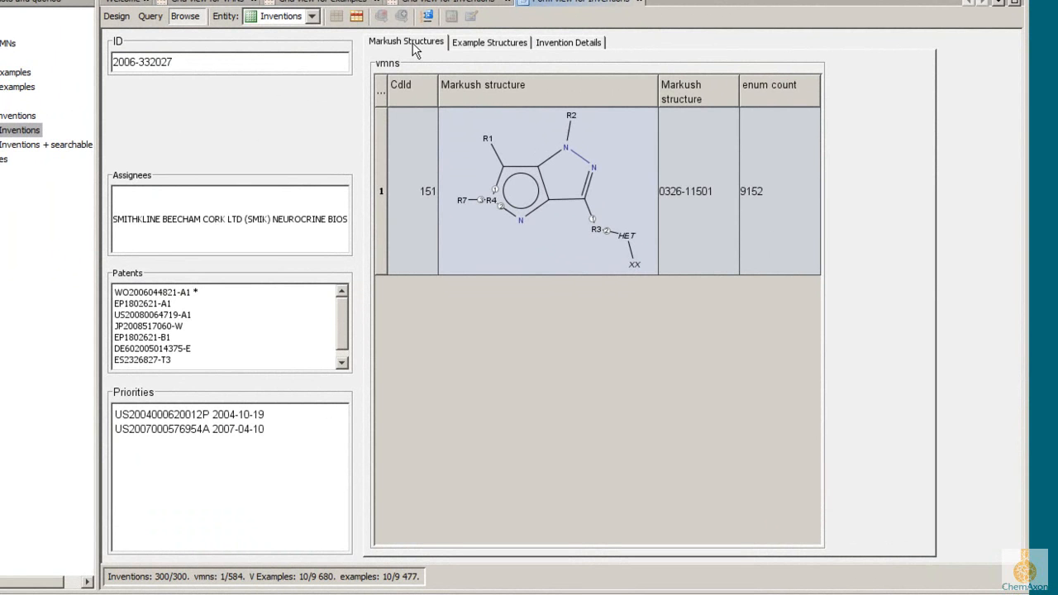
left_click(488, 46)
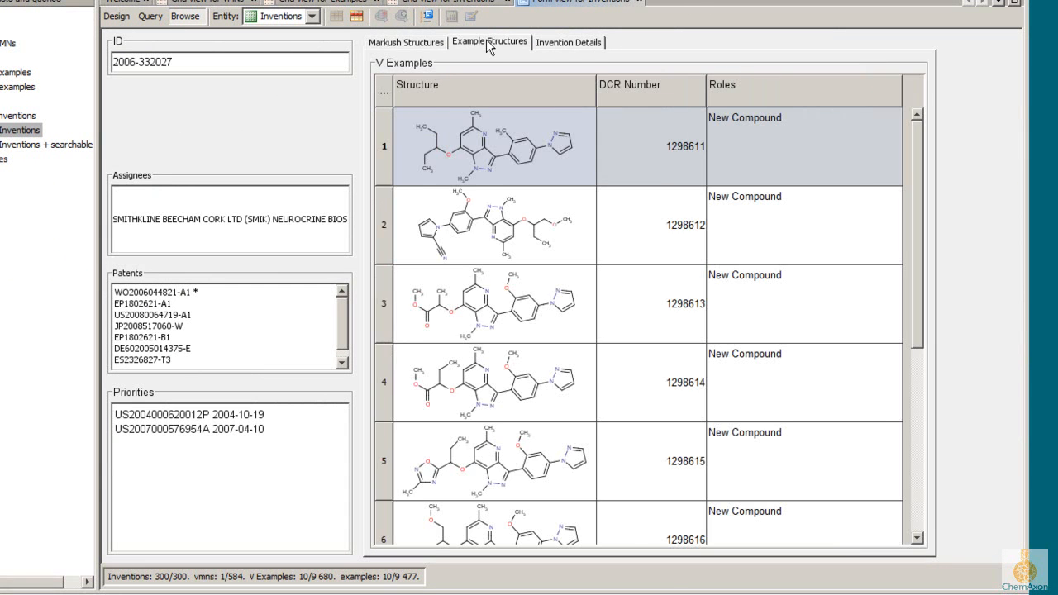
left_click(567, 45)
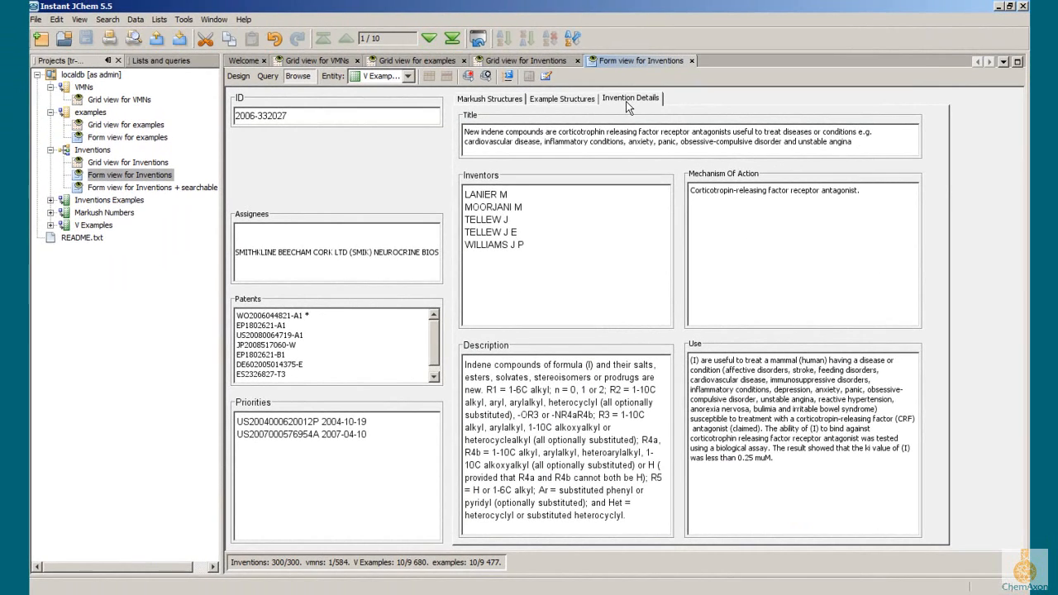
left_click(637, 142)
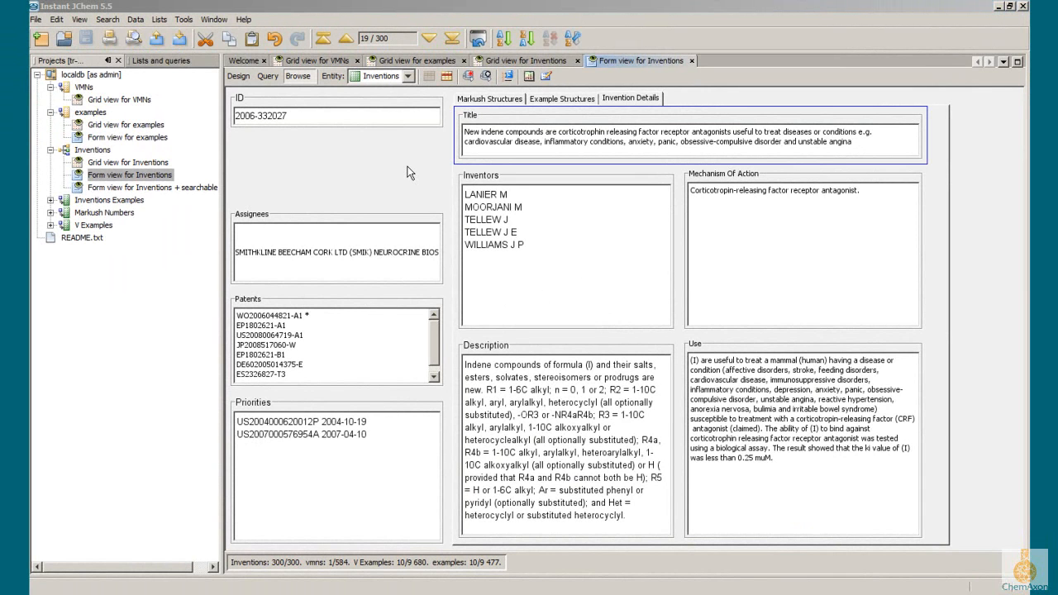
Step: Switch the form to design mode and delete the Mechanism Of Action widget, keeping its field in the database
left_click(238, 76)
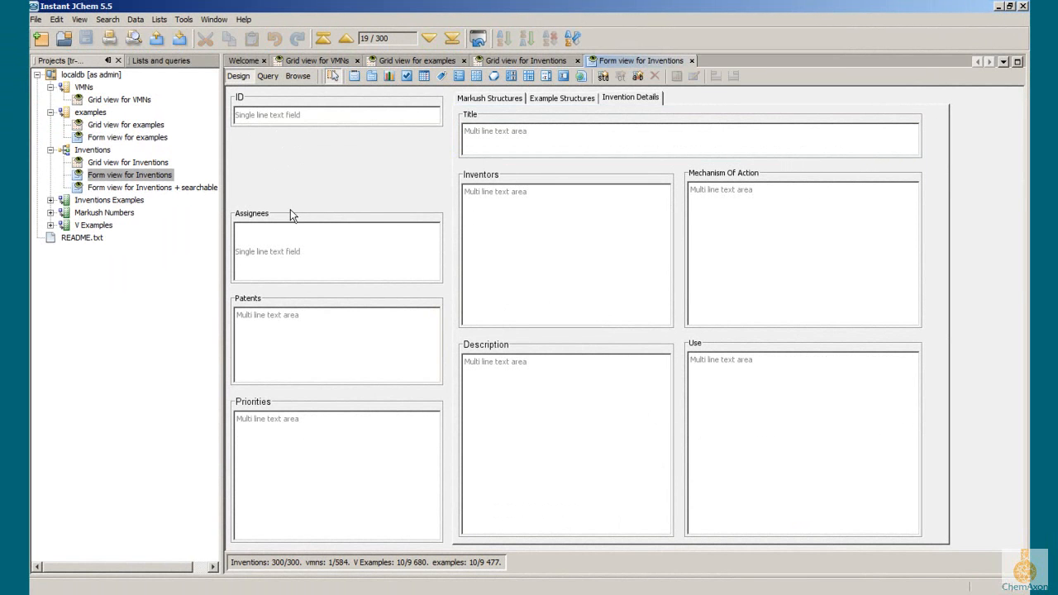
left_click(741, 175)
key("Delete")
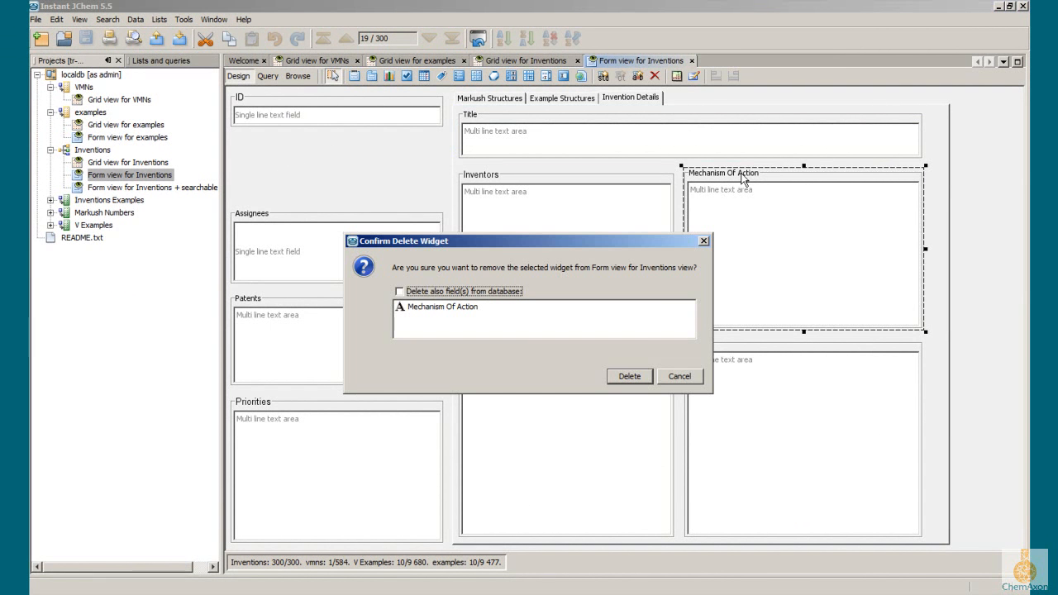
left_click(630, 377)
Step: Add a single line text field bound to Activity between ID and Assignees, sized to match the widgets' full width
right_click(322, 161)
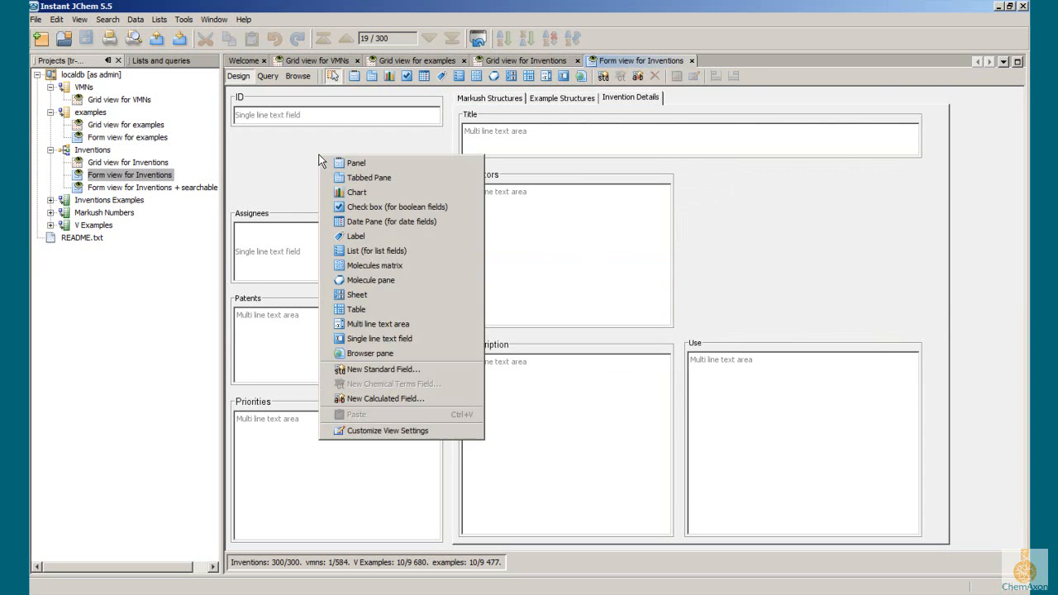
left_click(384, 339)
left_click(460, 193)
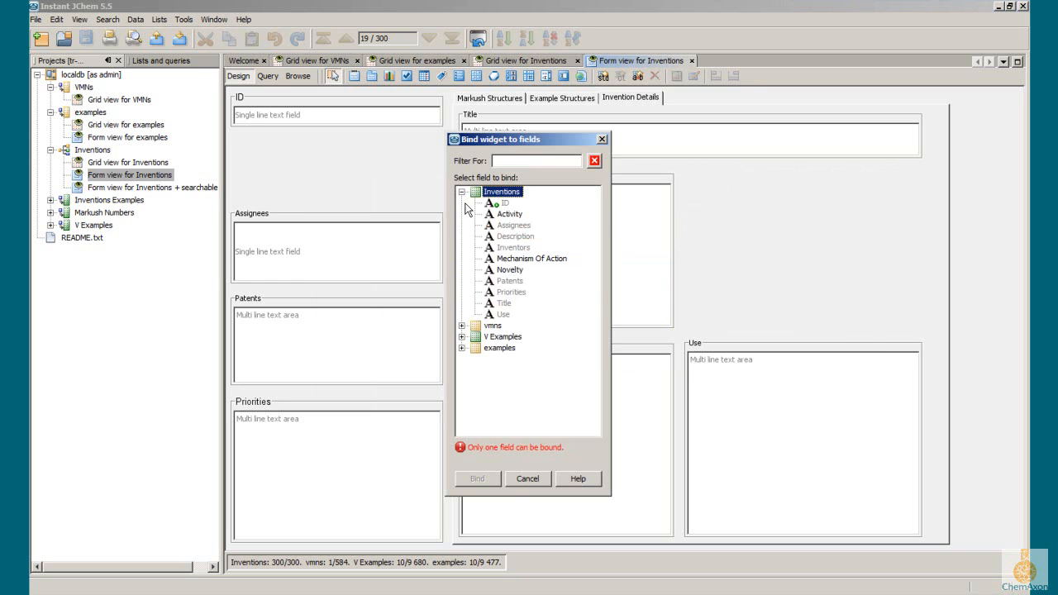
left_click(509, 214)
left_click(479, 478)
left_click_drag(321, 174, 228, 174)
left_click_drag(409, 156, 447, 143)
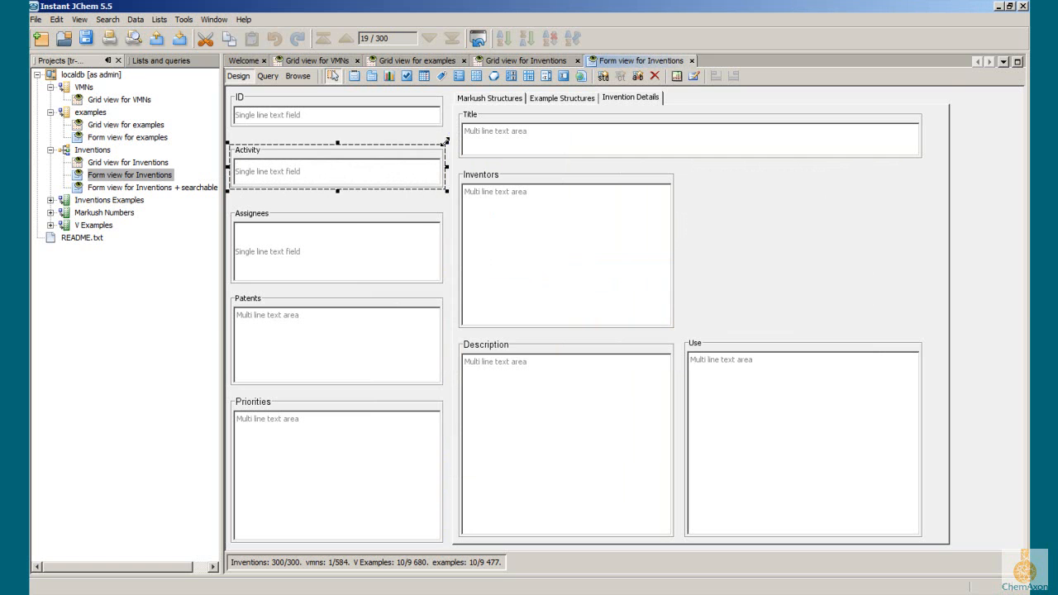
Step: Add a chart in the empty area beside Inventors, using entity examples, binned value Mol Weight and category field SUBSTANCE_DESCRIPTOR
left_click(751, 220)
right_click(751, 182)
left_click(779, 226)
left_click(550, 449)
left_click(685, 232)
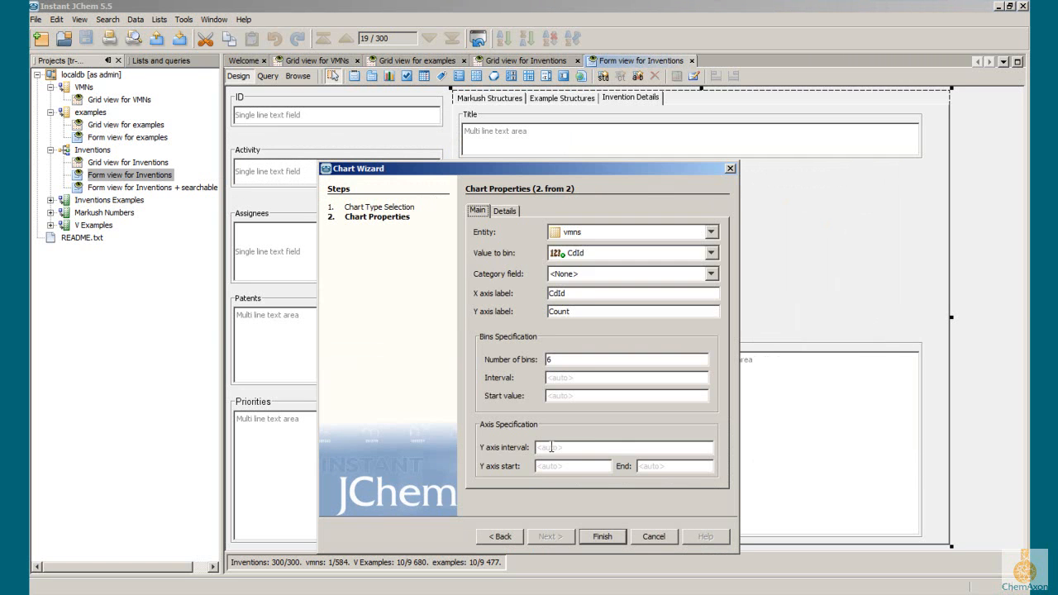
left_click(686, 273)
left_click(686, 253)
left_click(686, 282)
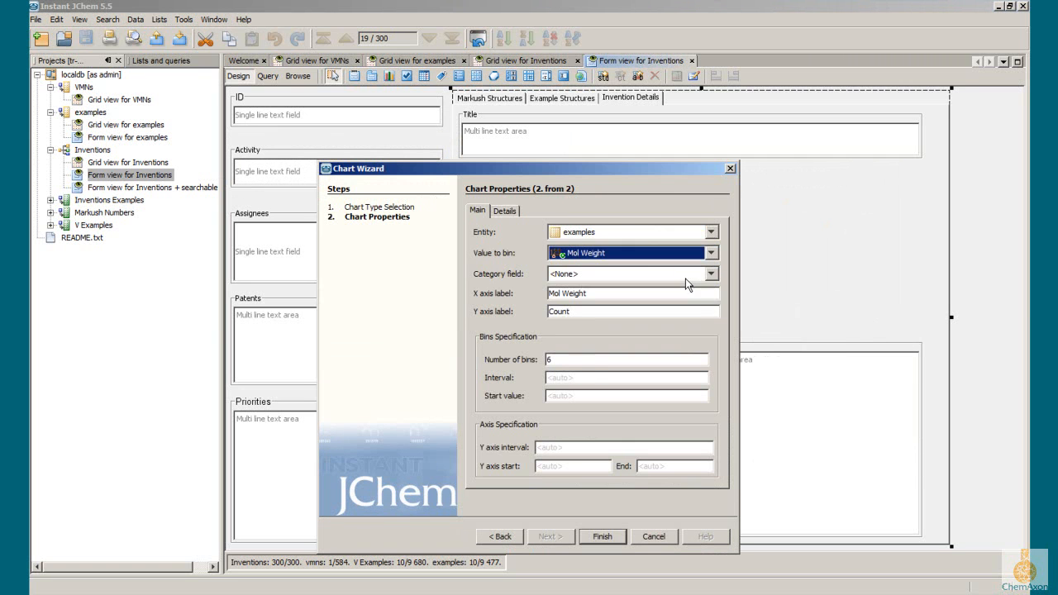
left_click(686, 280)
scroll(611, 331, "down", 5)
left_click(583, 350)
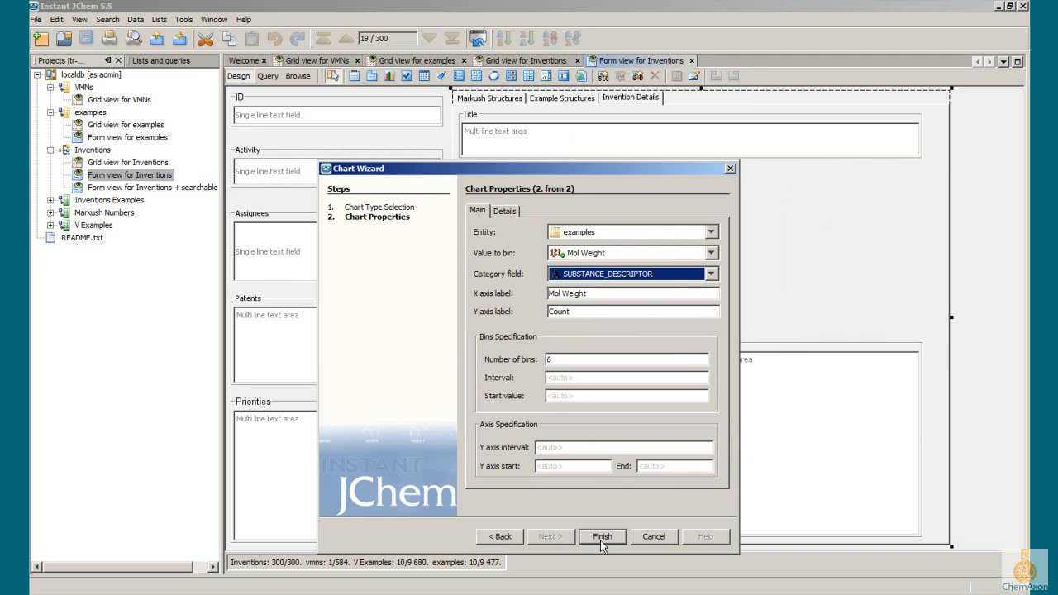
left_click(601, 537)
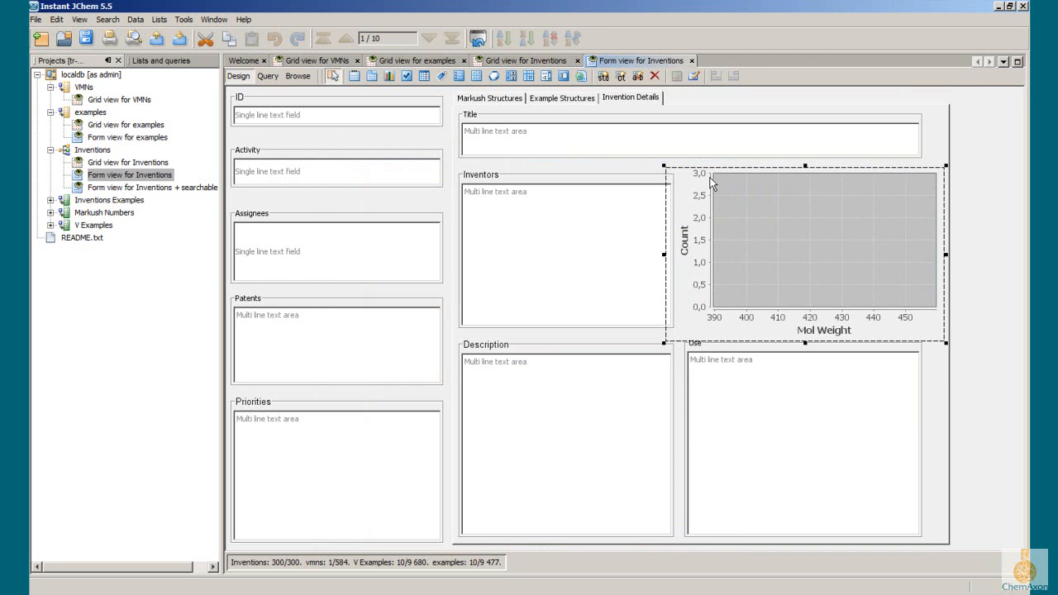
Step: Shrink the Mol Weight chart to fit between the Inventors and Use widgets, and return the form to browse mode
mouse_move(664, 165)
left_mouse_down()
mouse_move(679, 175)
mouse_move(681, 165)
left_mouse_up()
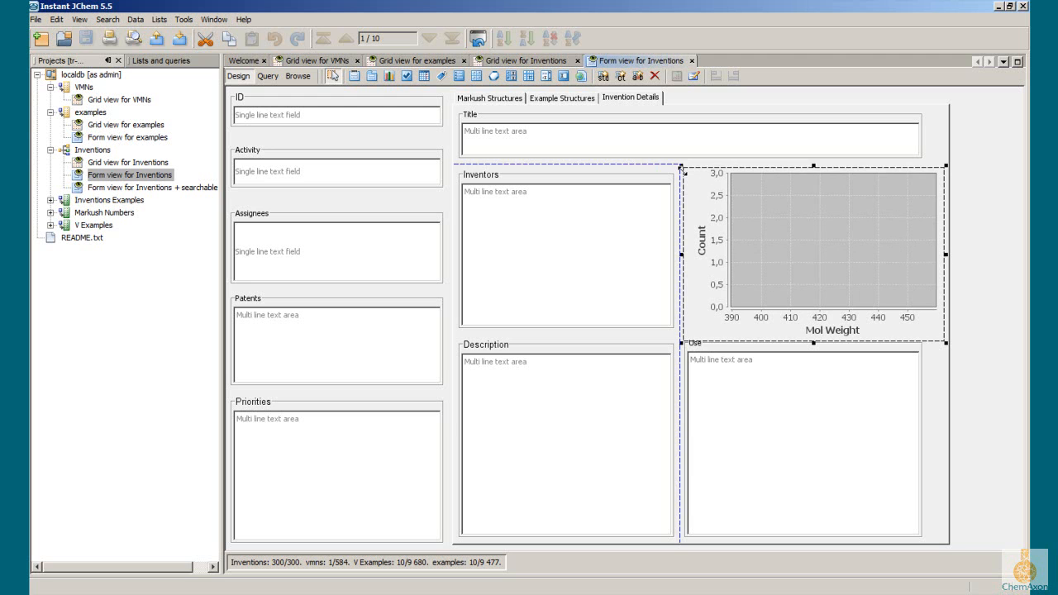
left_click_drag(945, 342, 929, 333)
left_click(943, 352)
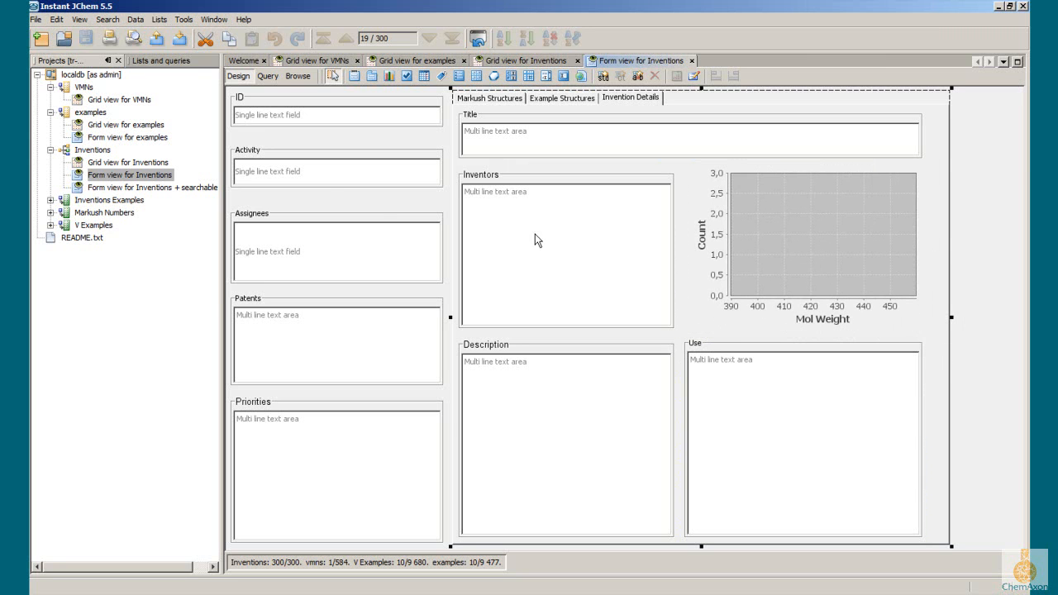
left_click(299, 76)
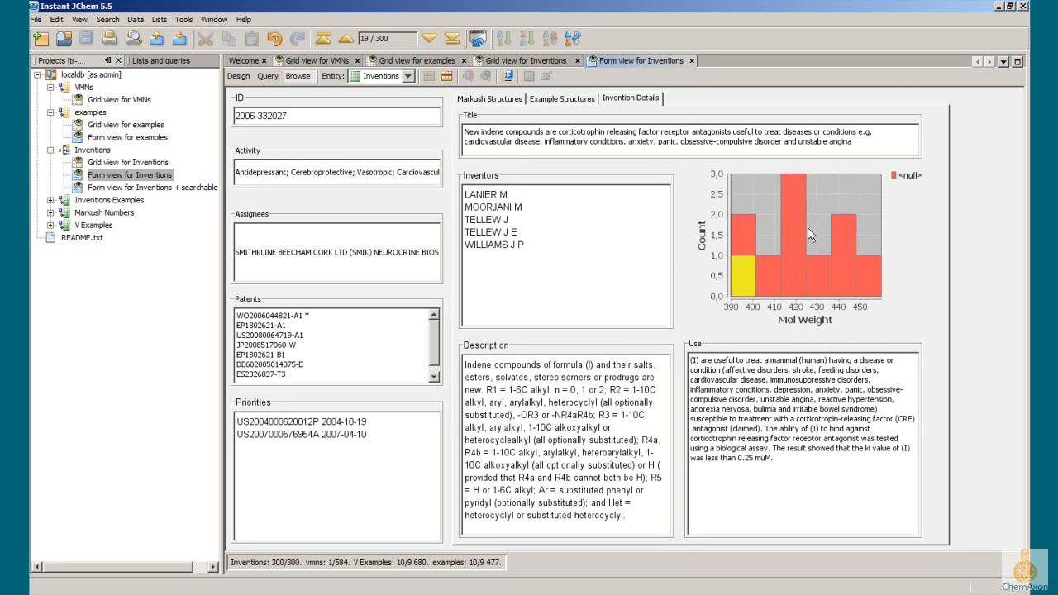
Step: Show the example structures in the form and advance to invention record 25
left_click(562, 98)
left_click(427, 38)
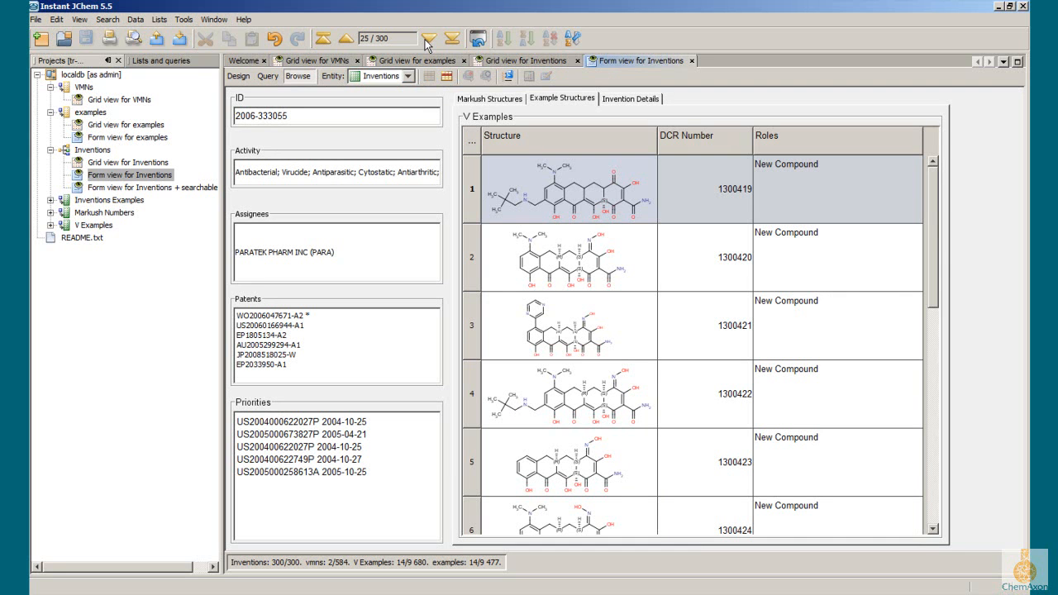
Step: Sort the V Examples table by DCR Number in descending order, followed by ascending order
left_click(724, 132)
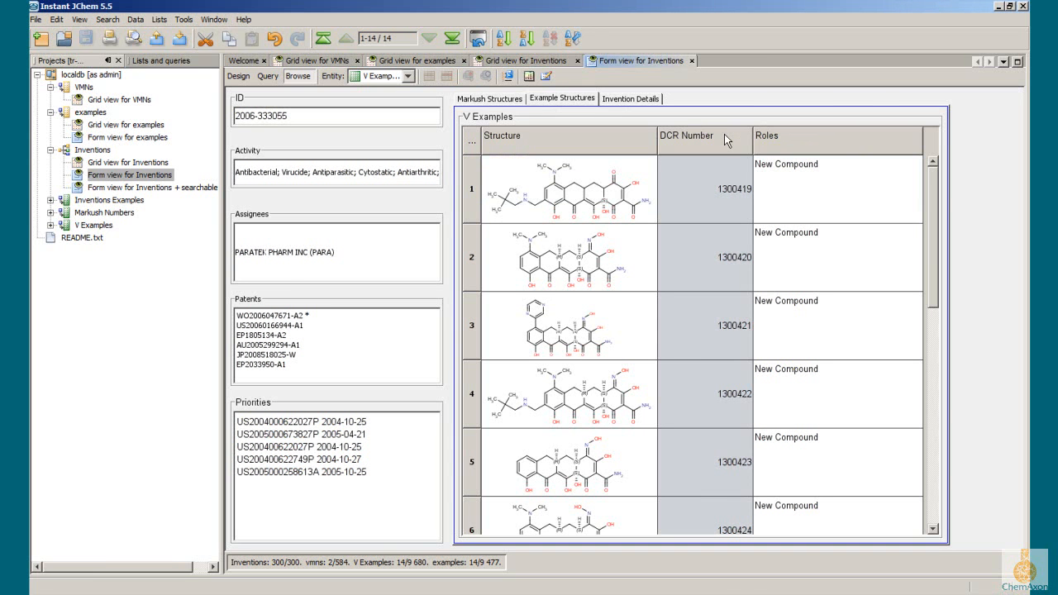
right_click(723, 134)
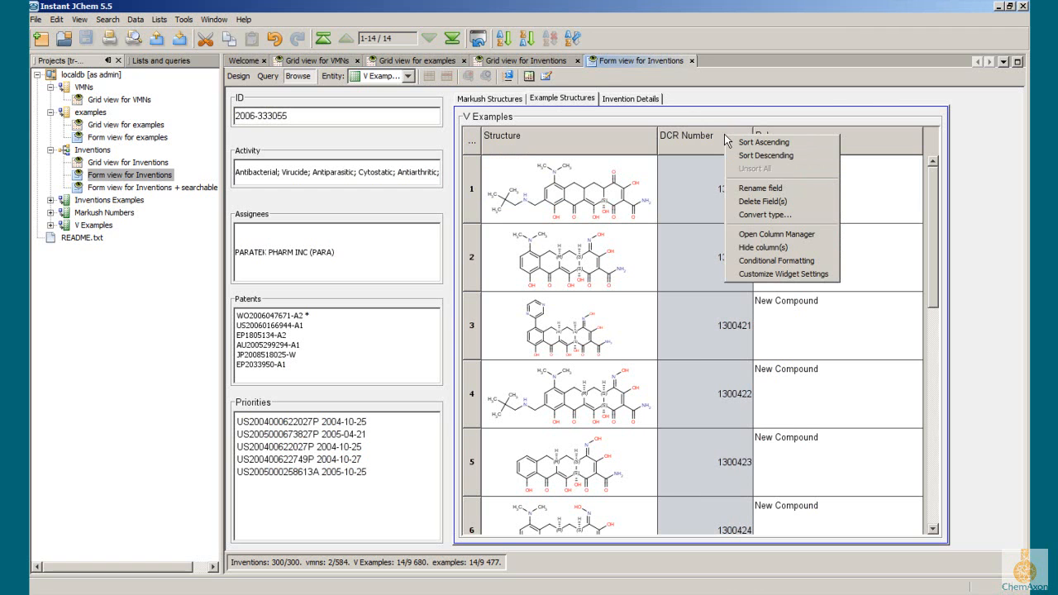
left_click(751, 156)
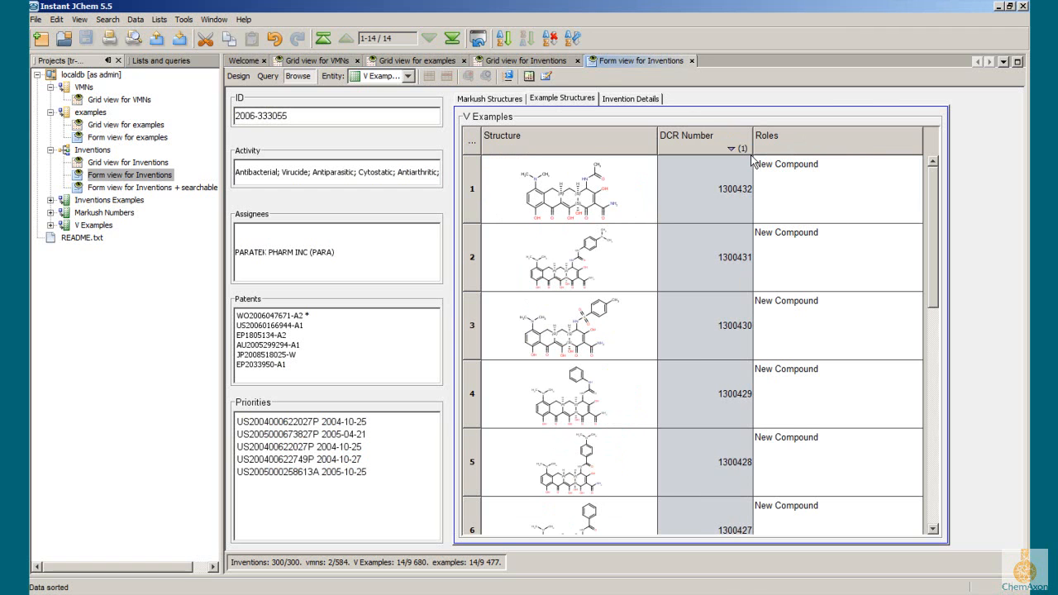
right_click(699, 142)
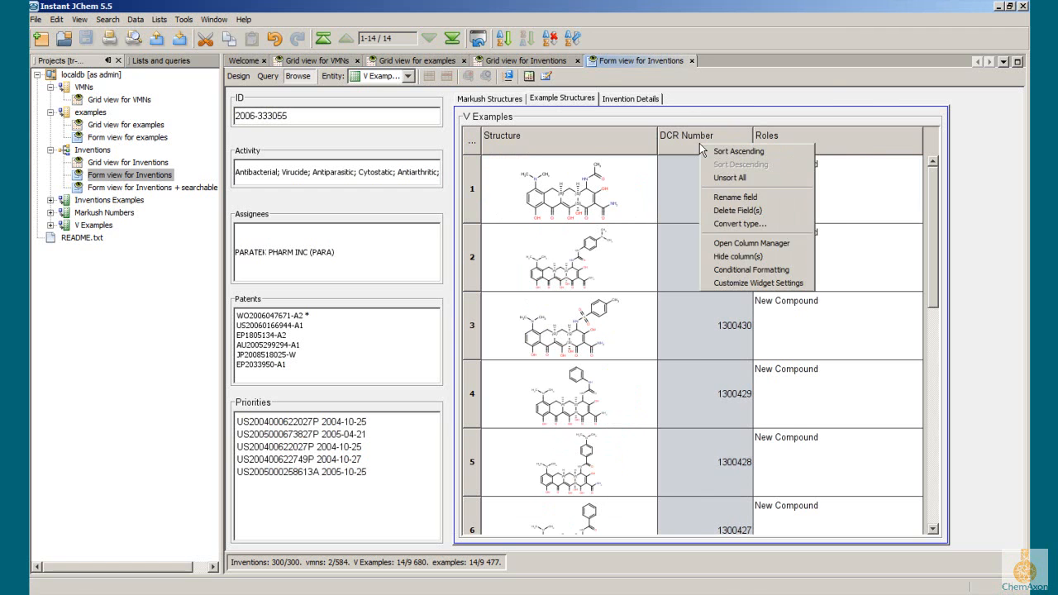
left_click(716, 151)
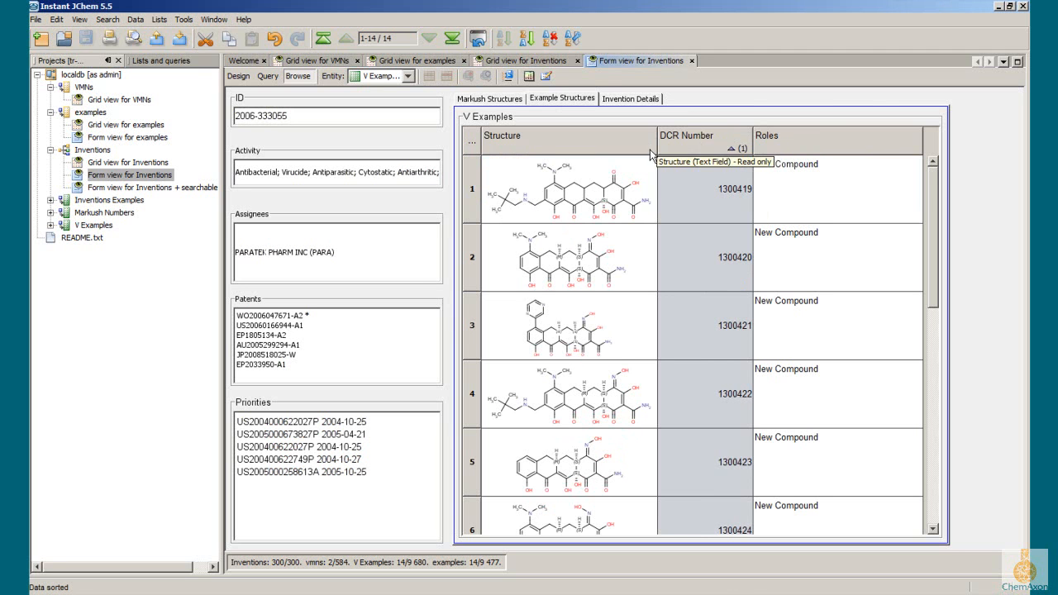
Step: Create Traffic Lights conditional formatting for the DCR Number column, keeping the template's categories
right_click(677, 143)
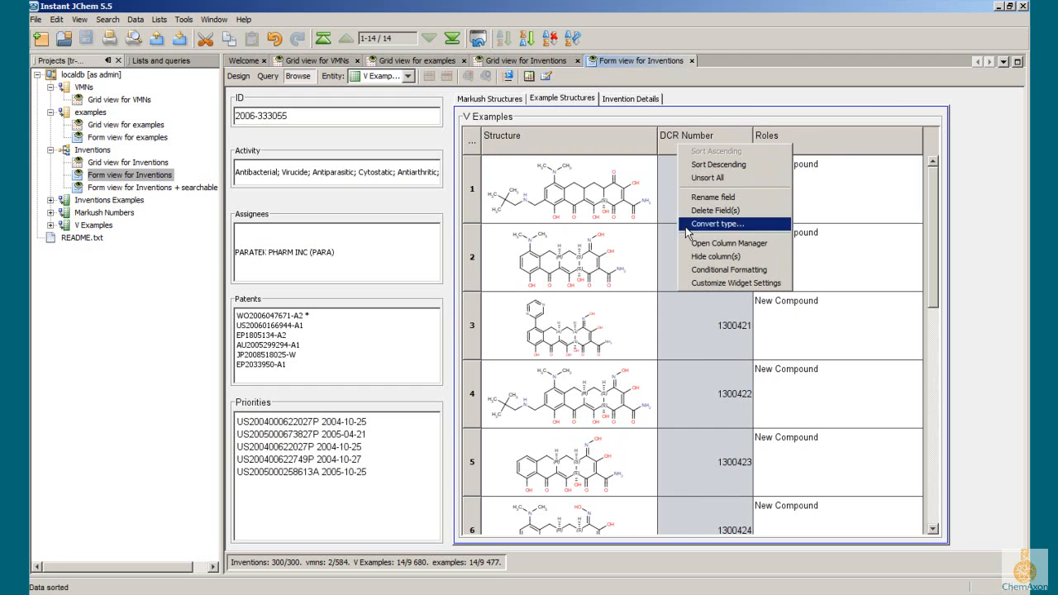
left_click(698, 273)
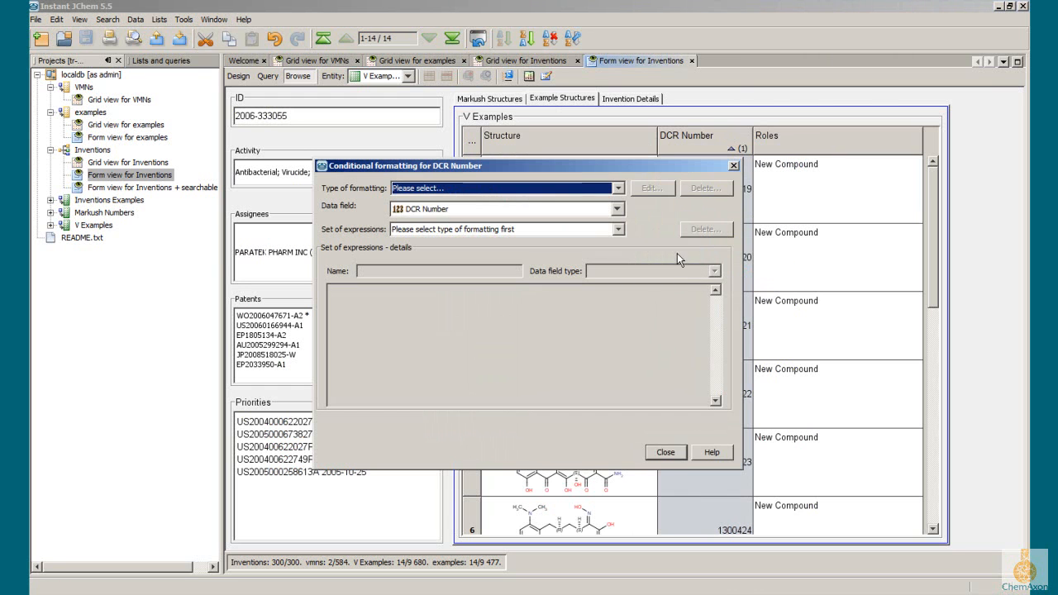
left_click(592, 188)
left_click(577, 224)
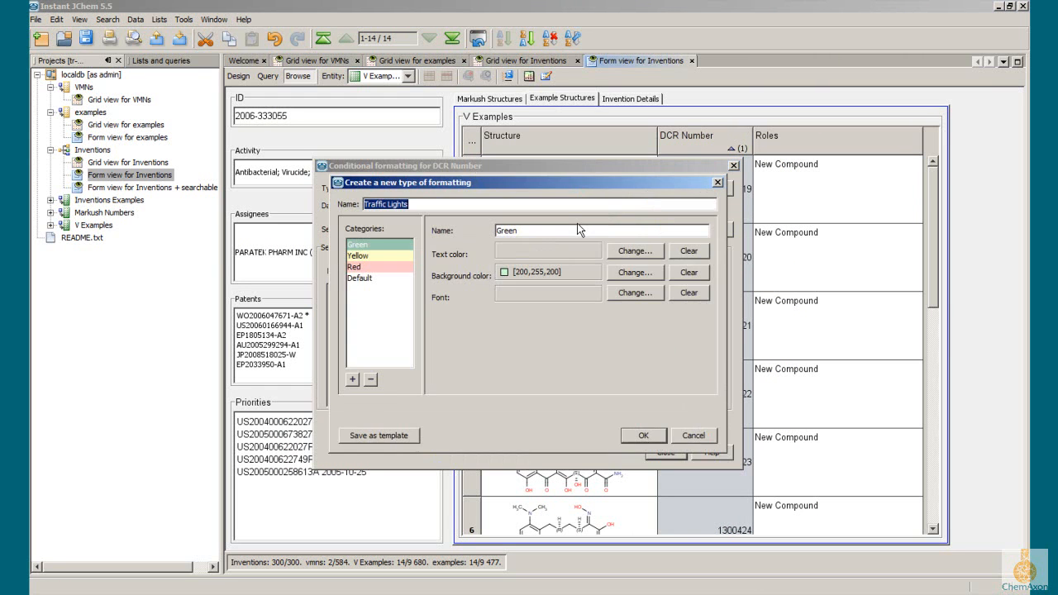
left_click(646, 434)
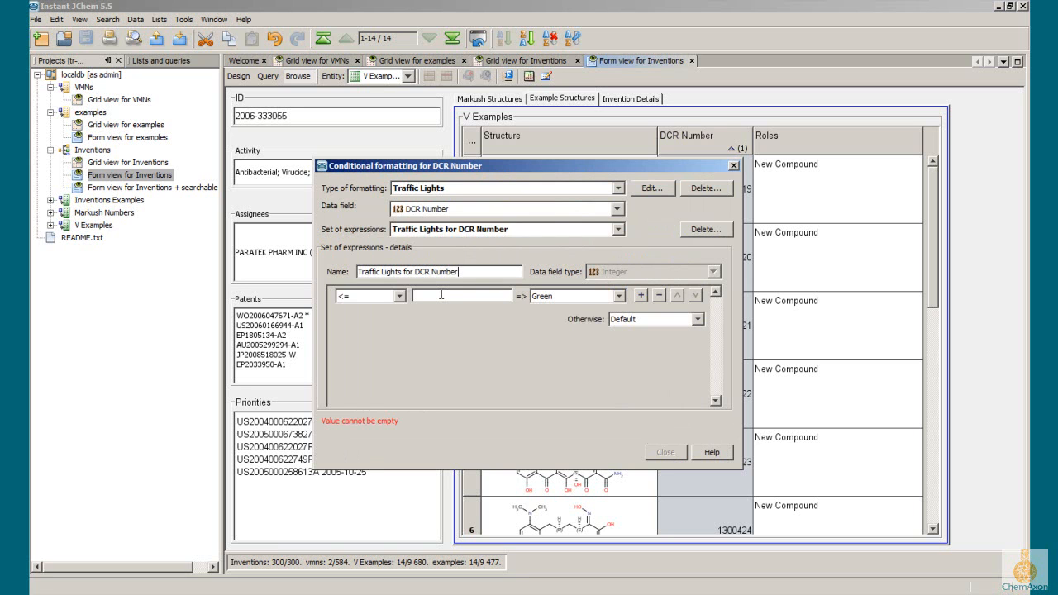
Step: Format DCR Number values <= 1300425 as Green and otherwise Red, and apply the formatting to the table
type("1300425")
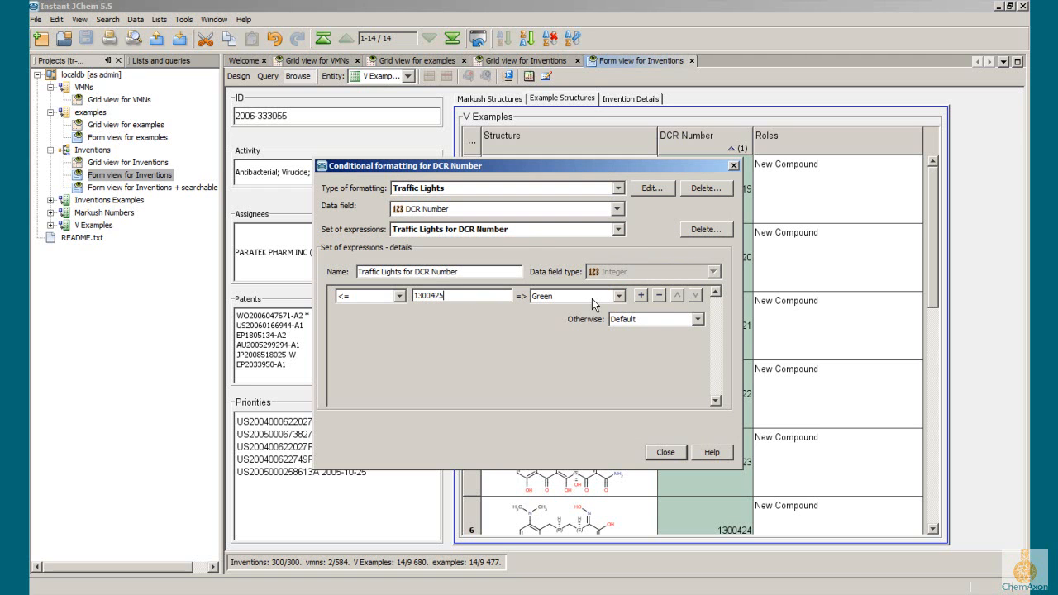
left_click(661, 318)
left_click(651, 356)
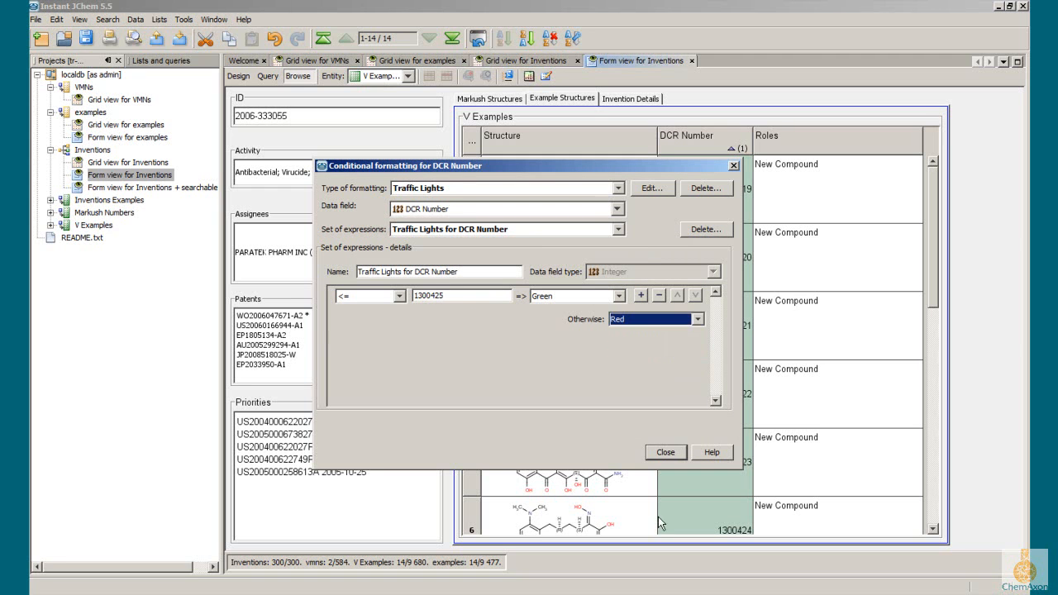
left_click(667, 453)
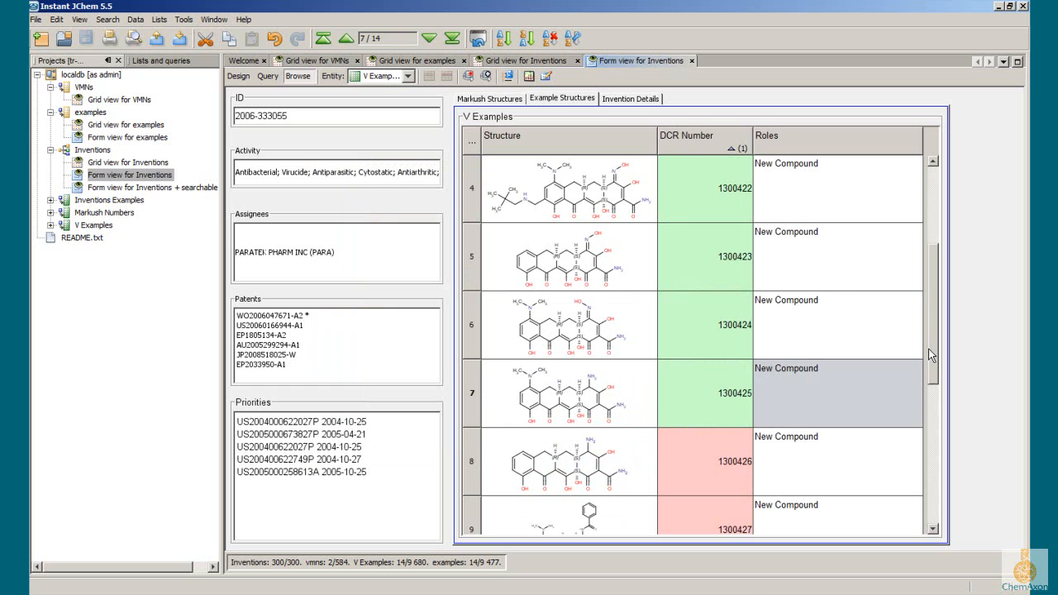
scroll(928, 356, "up", 2)
Step: Start a file export to the Desktop named Inventions, in Microsoft Office Excel Workbook (*.xls) format
left_click(36, 19)
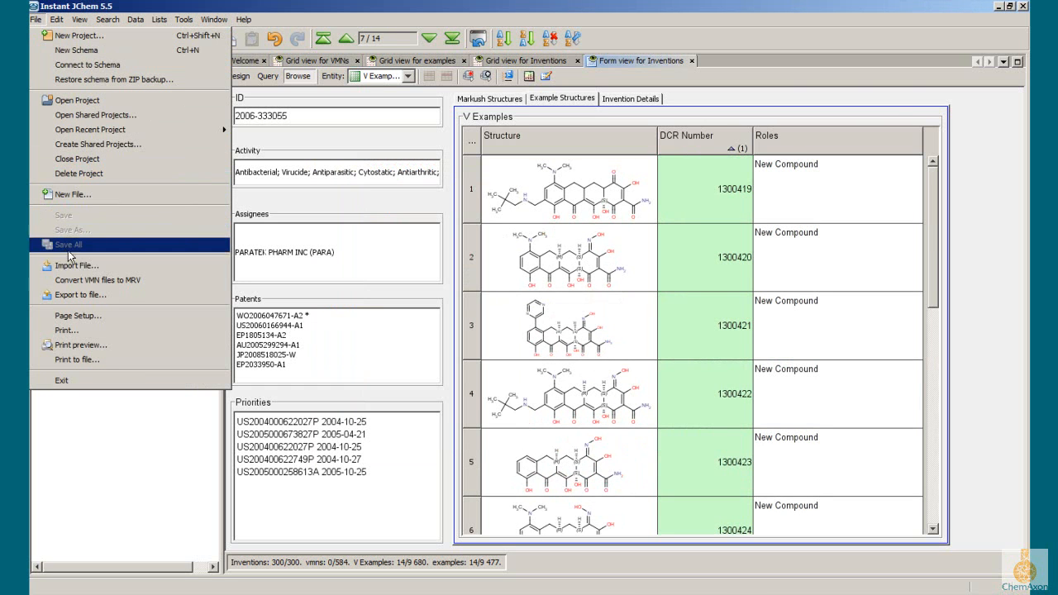
left_click(90, 299)
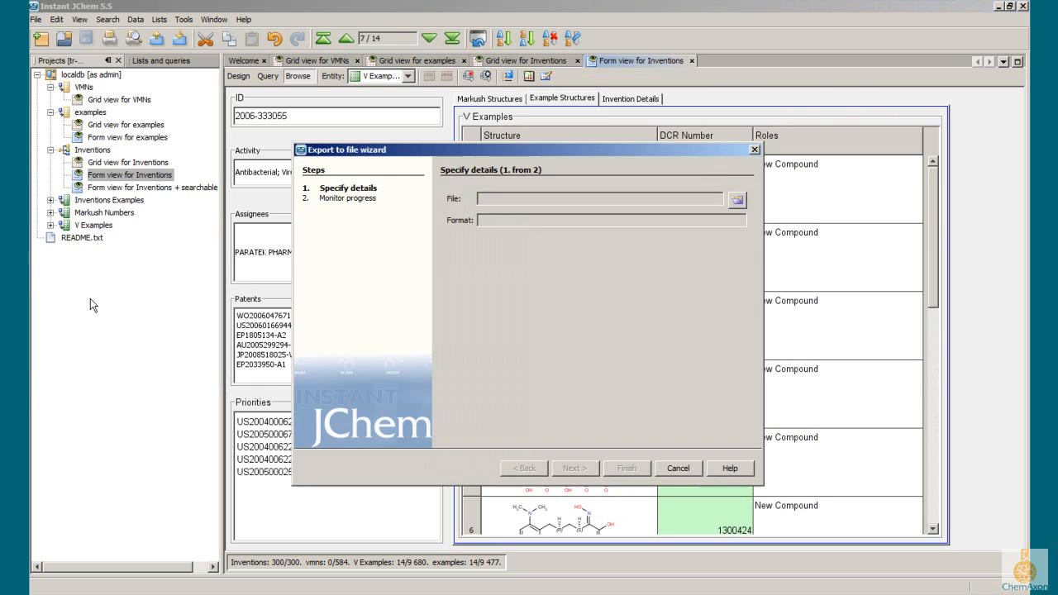
left_click(736, 200)
left_click(598, 408)
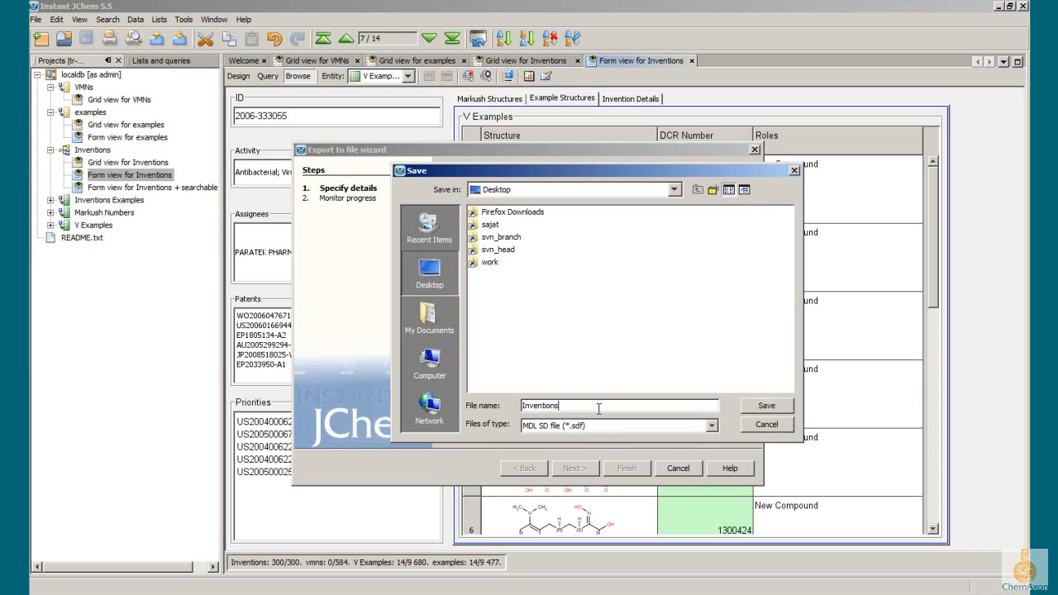
left_click(615, 426)
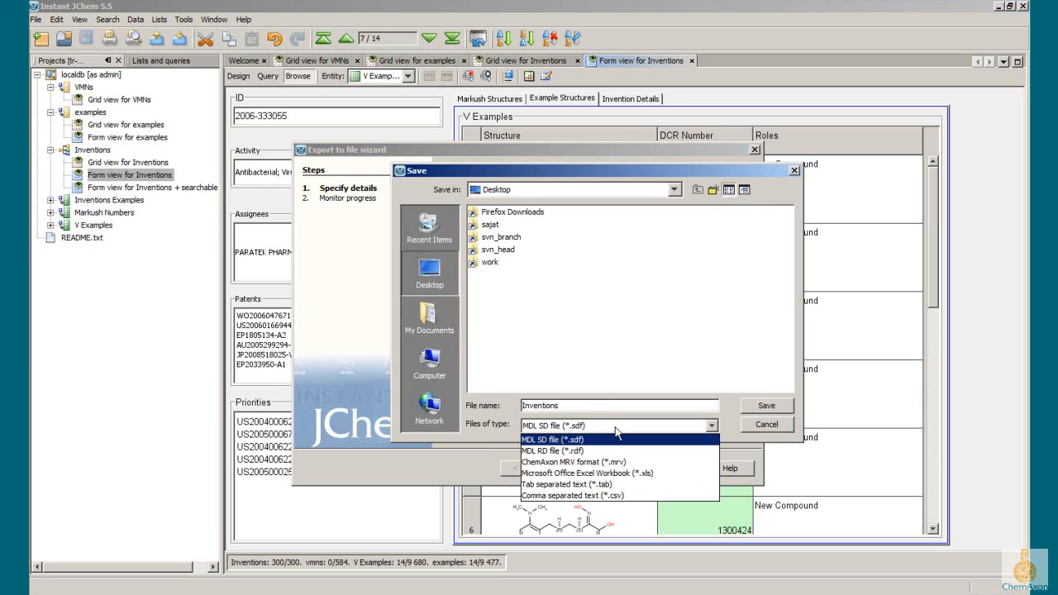
left_click(618, 473)
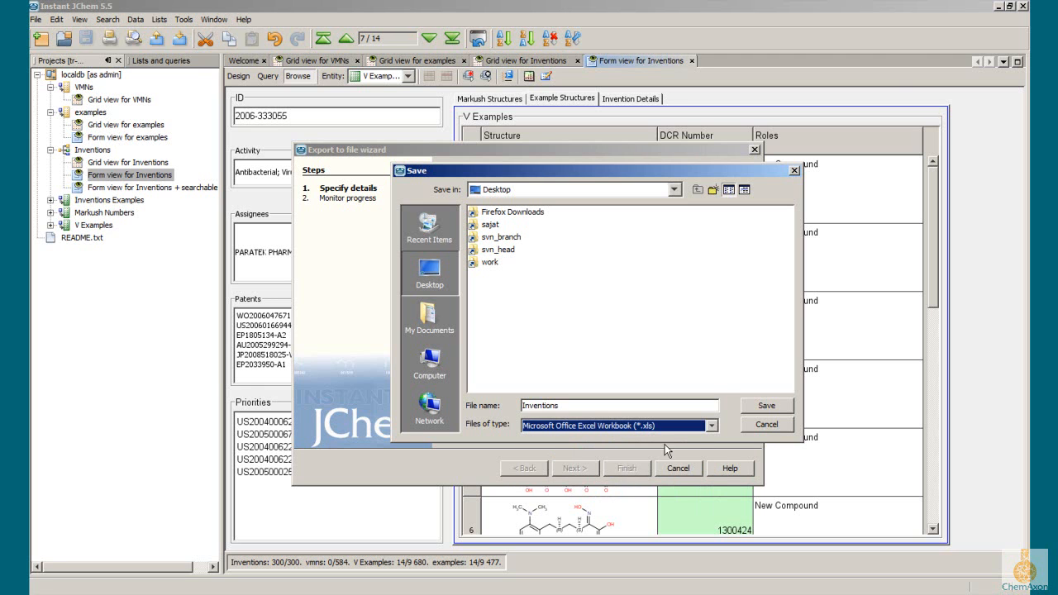
left_click(761, 413)
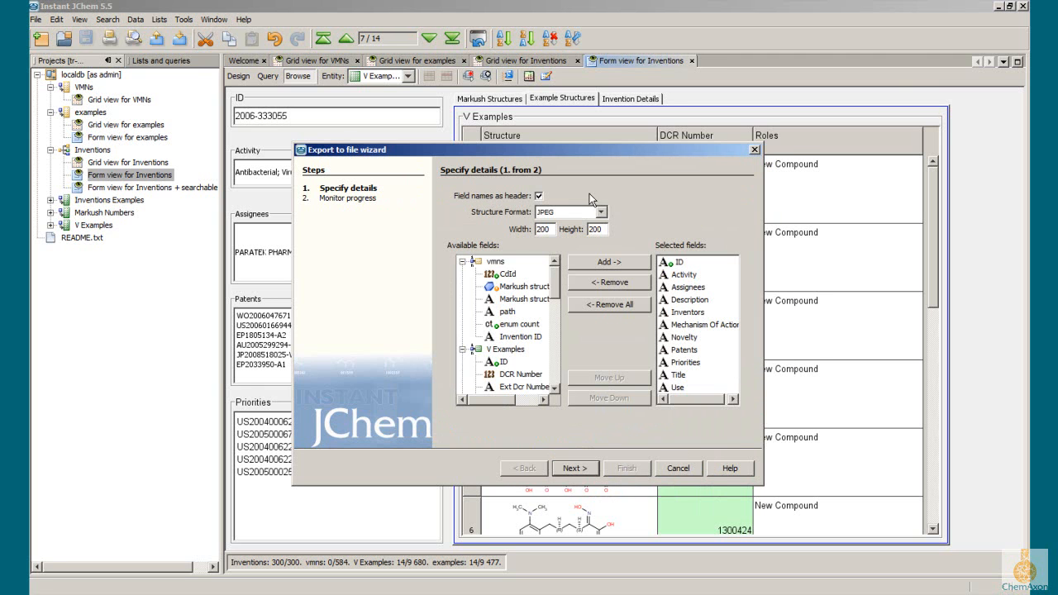
Step: Remove Assignees from the fields selected for export, and run the export to completion
left_click(690, 288)
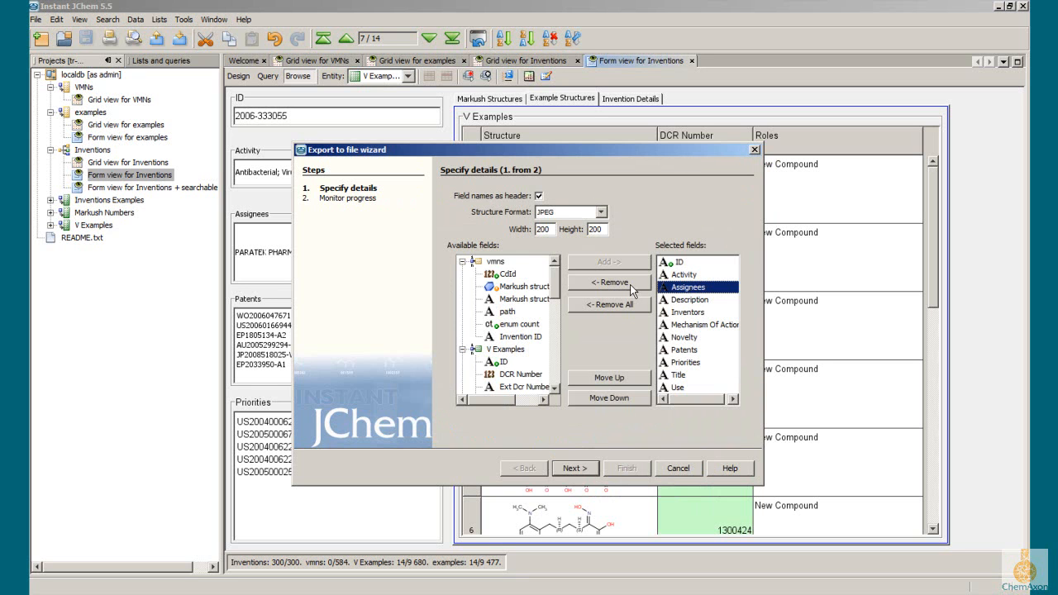
left_click(628, 285)
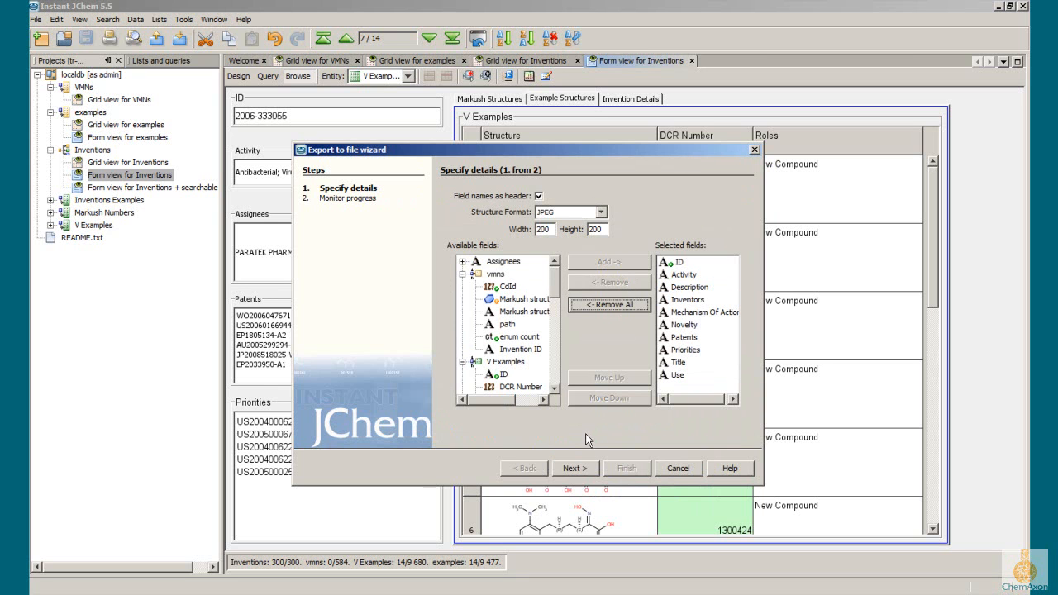
left_click(581, 466)
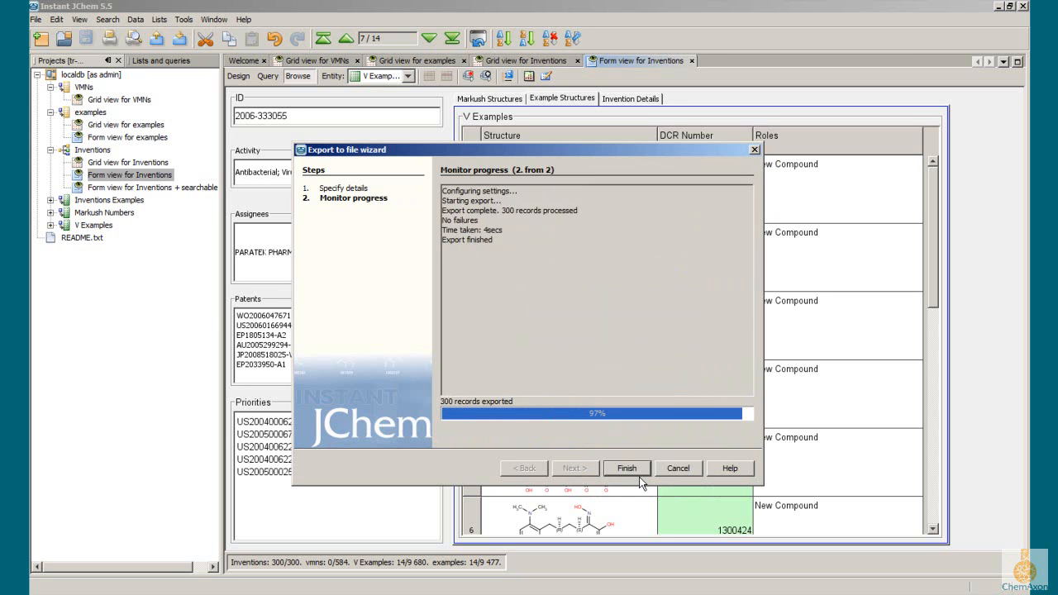
left_click(637, 469)
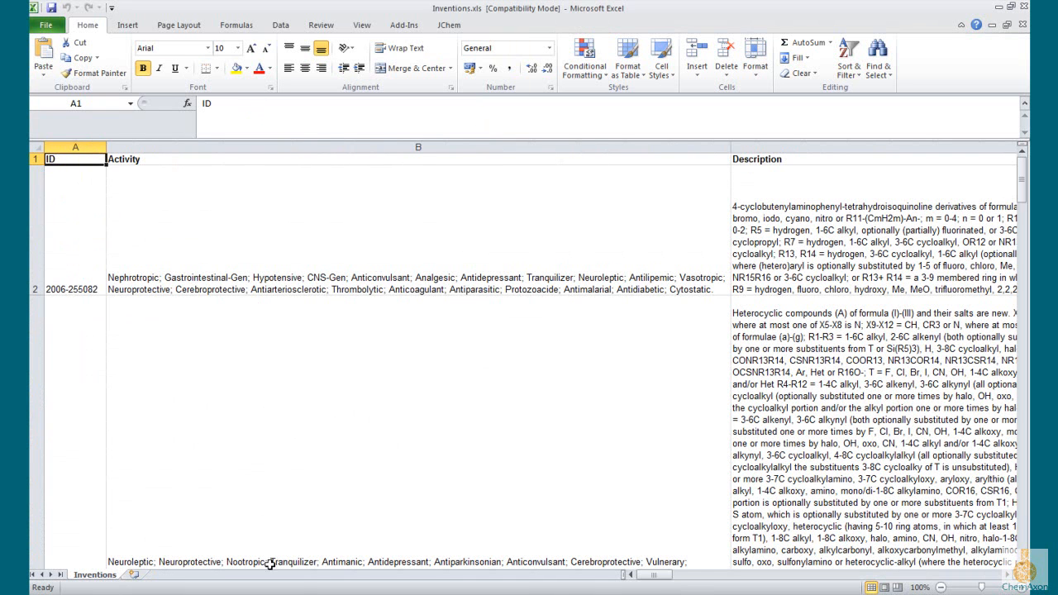
Step: Look through the columns and rows of the exported Inventions.xls workbook in Excel, and return to its first cell
left_click_drag(661, 578, 613, 577)
scroll(531, 376, "down", 2)
scroll(531, 376, "down", 6)
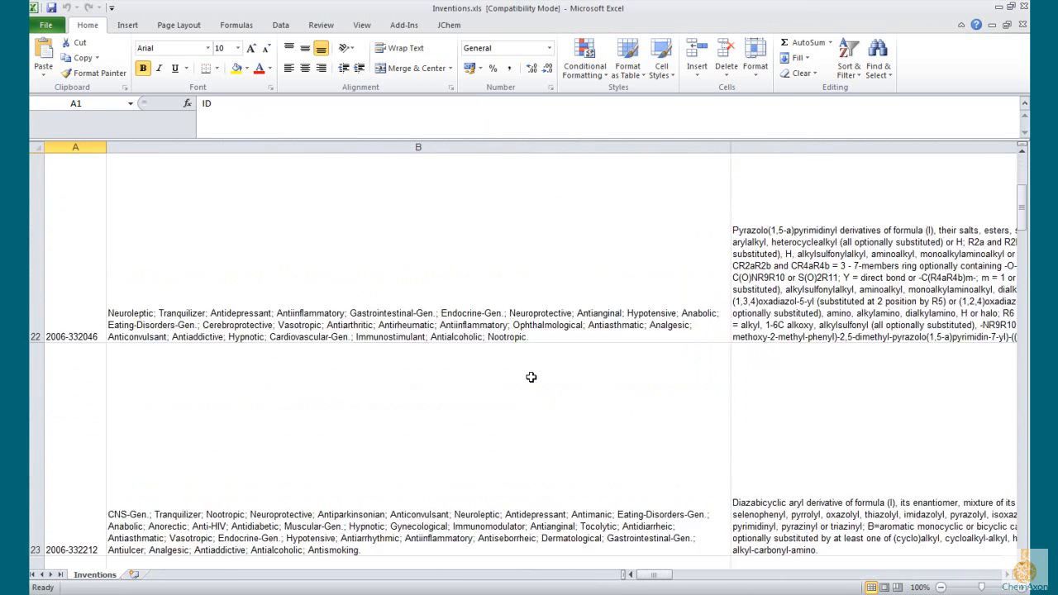
key("ctrl+Home")
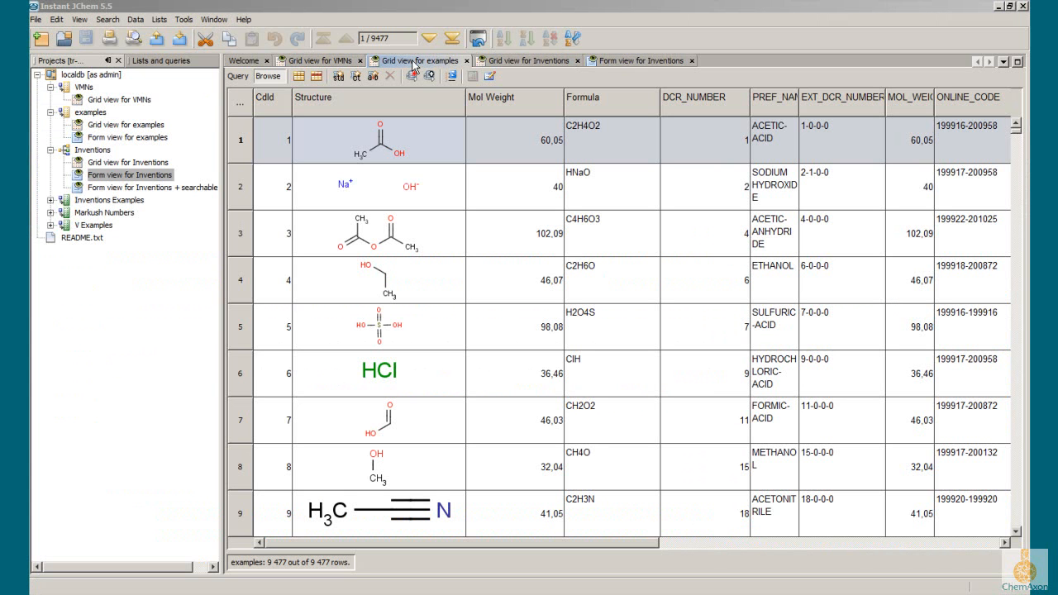
Step: Switch to the grid view for examples in Instant JChem, open the Query Builder and add the Structure field to the query
left_click(414, 65)
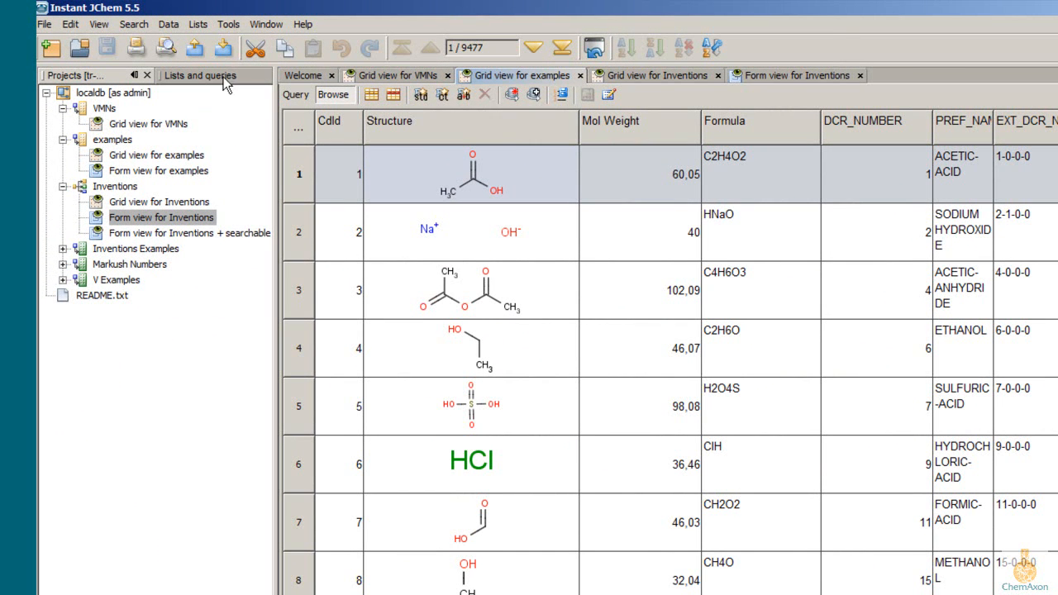
left_click(266, 24)
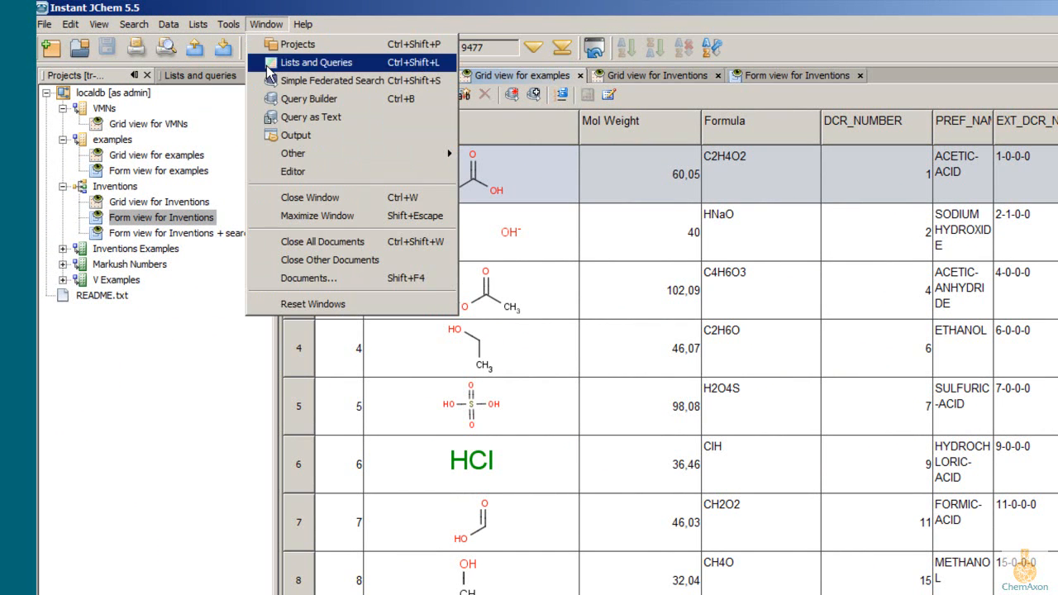
left_click(274, 100)
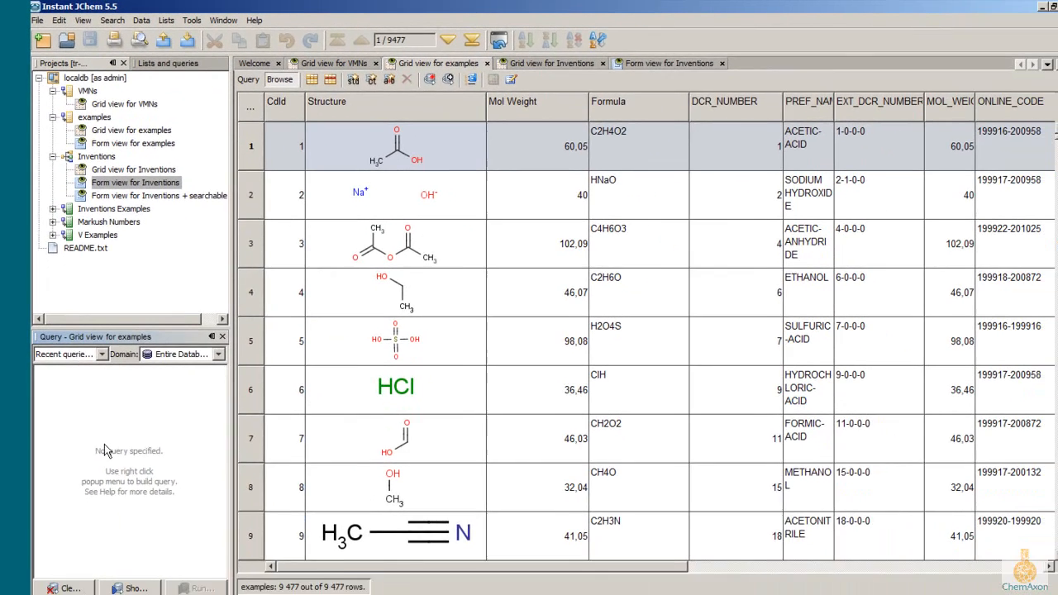
right_click(104, 444)
mouse_move(134, 453)
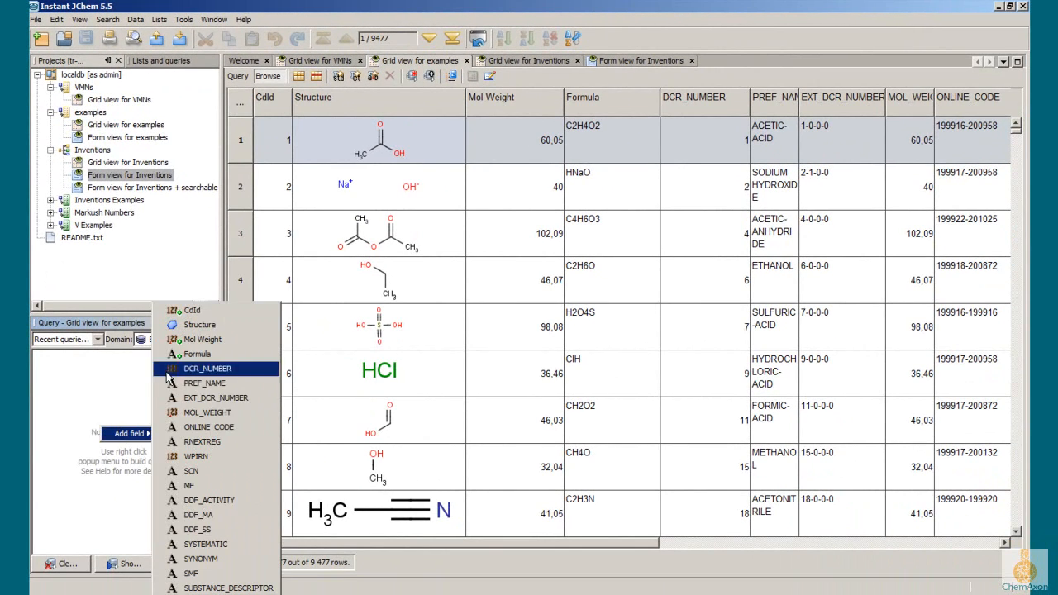
left_click(198, 325)
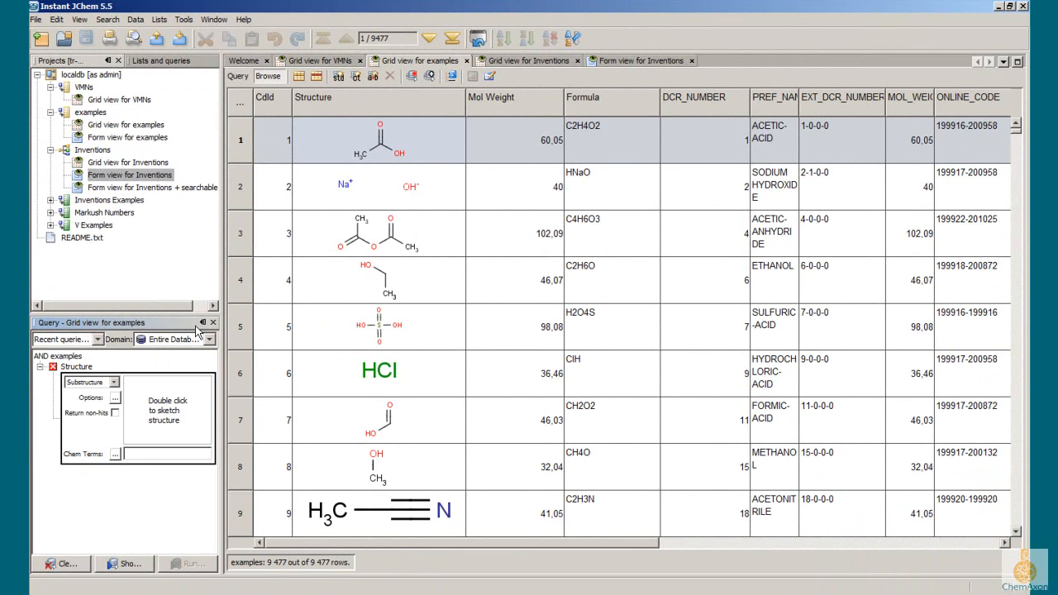
Step: Sketch a five-membered ring with one oxygen atom as the substructure query, and run the search
double_click(181, 415)
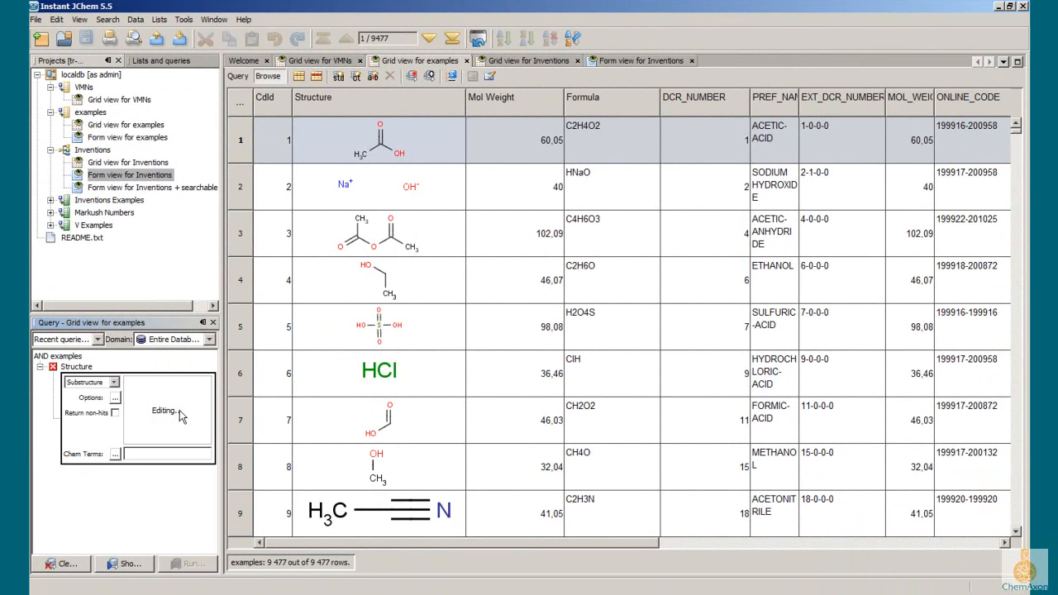
left_click(421, 413)
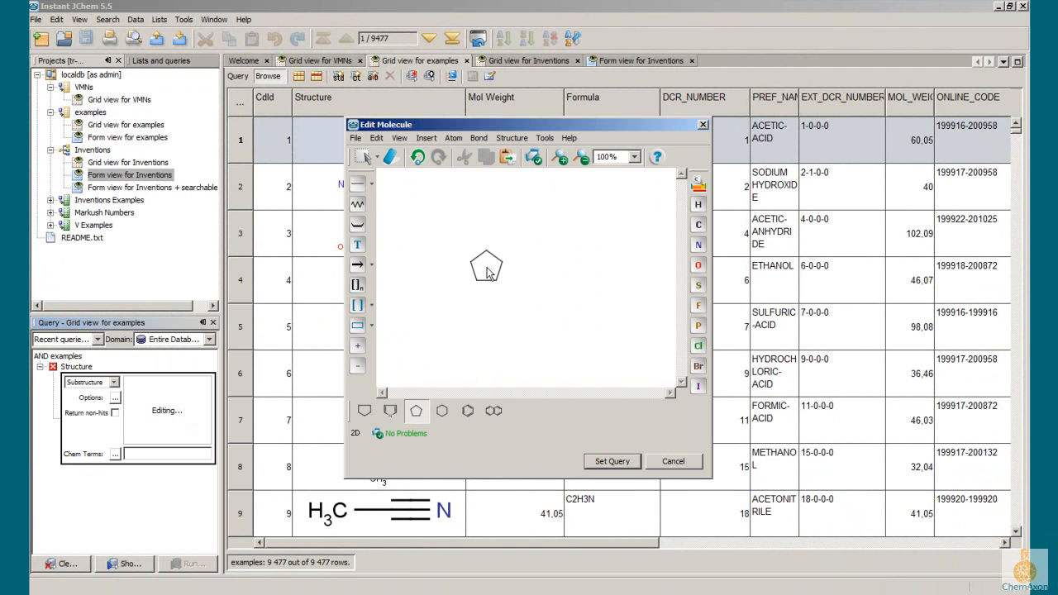
left_click(487, 274)
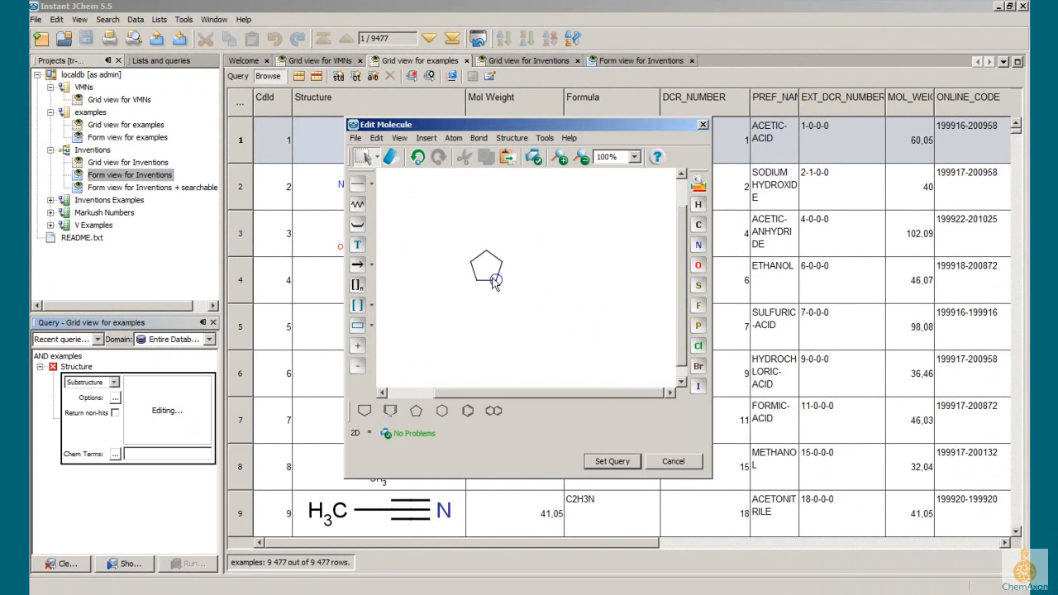
key("o")
left_click(612, 461)
left_click(170, 567)
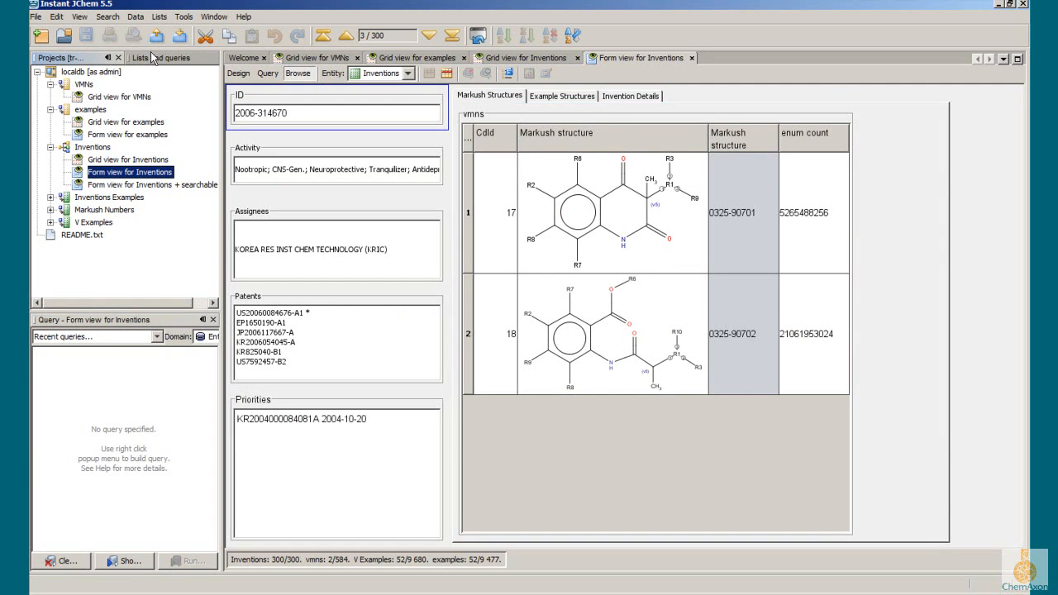
Step: Show the permanent queries saved for Inventions and load Example Query 3 (SSS + Text) into the Query Builder
left_click(151, 56)
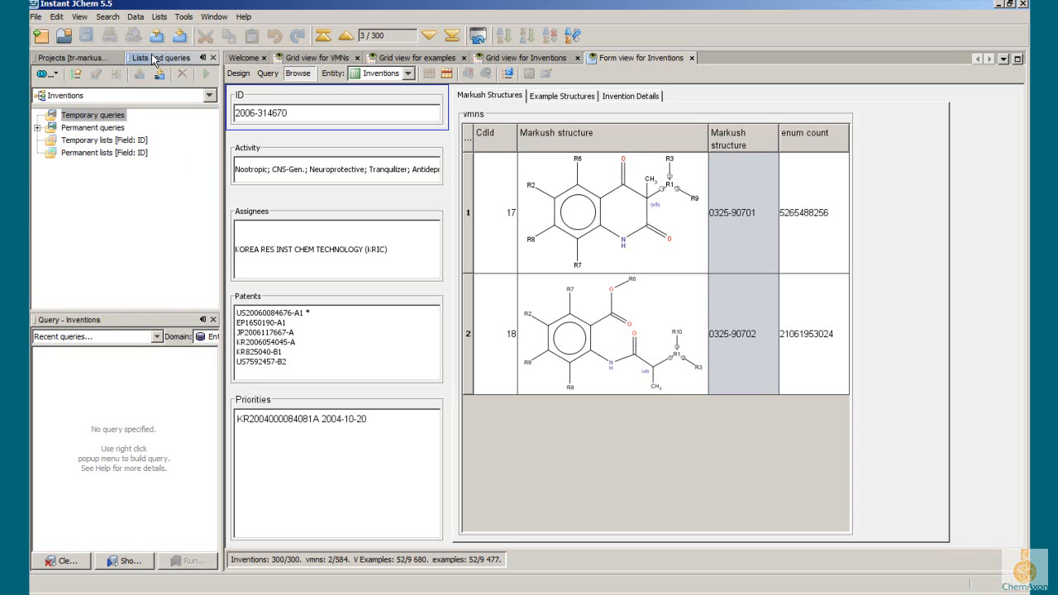
left_click(37, 127)
left_click(106, 140)
left_click(136, 337)
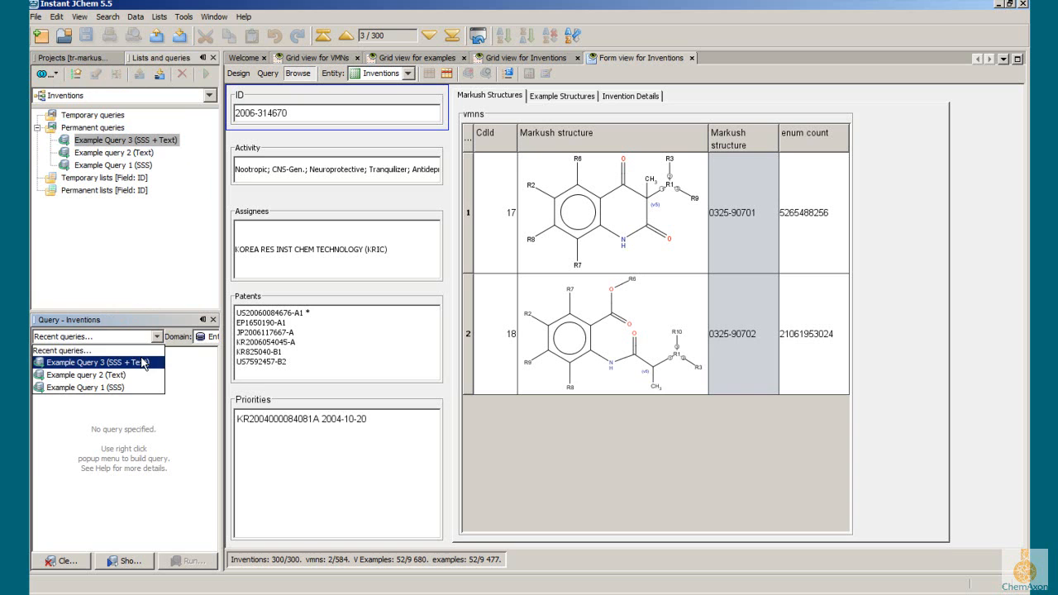
left_click(143, 363)
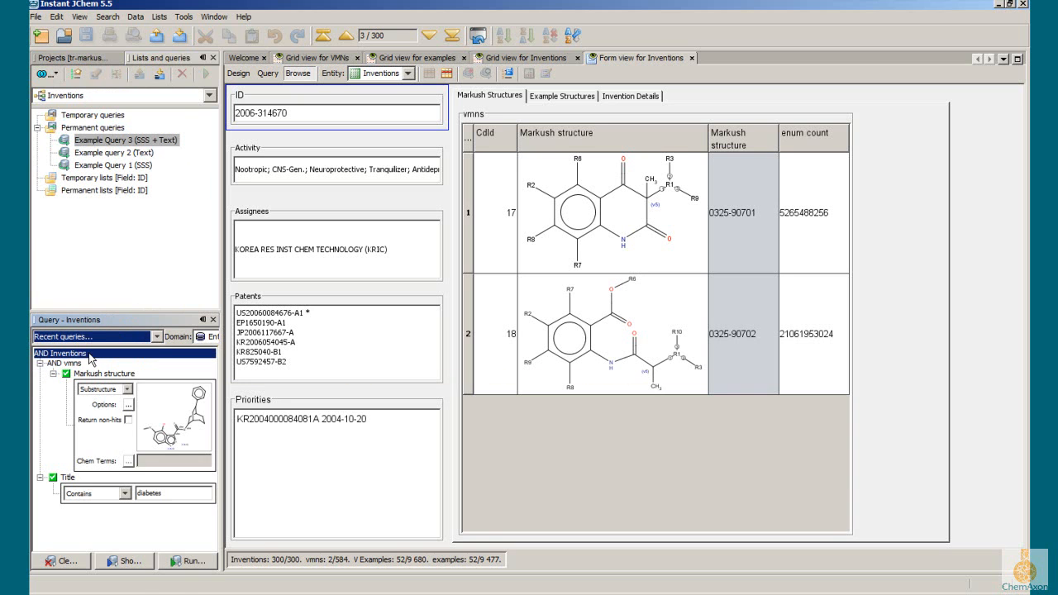
Step: Add an Assignees condition to the loaded query with the operator Contains and the value "alma"
right_click(67, 517)
mouse_move(95, 526)
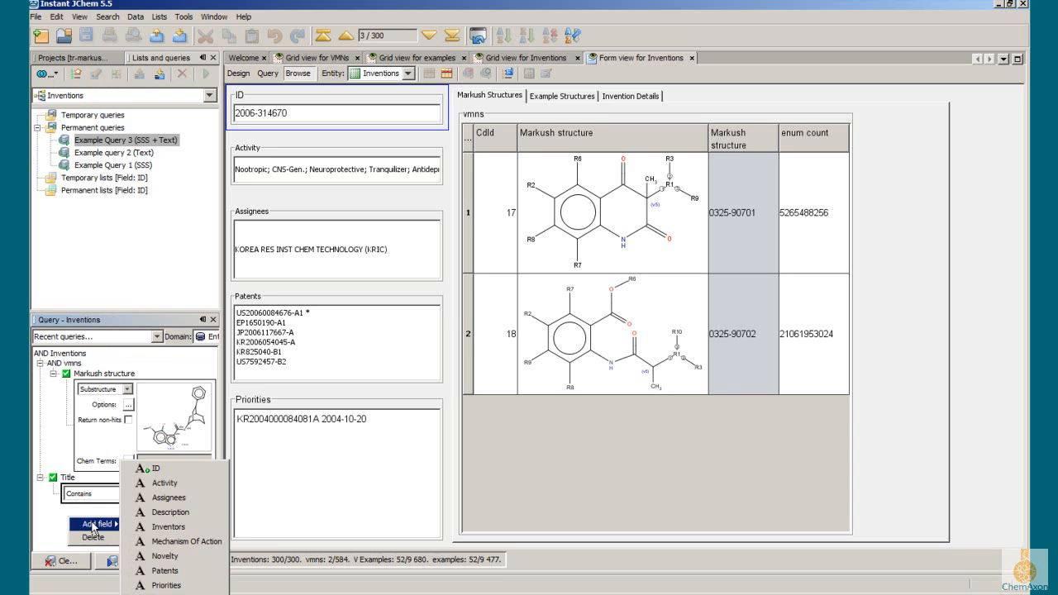
left_click(159, 497)
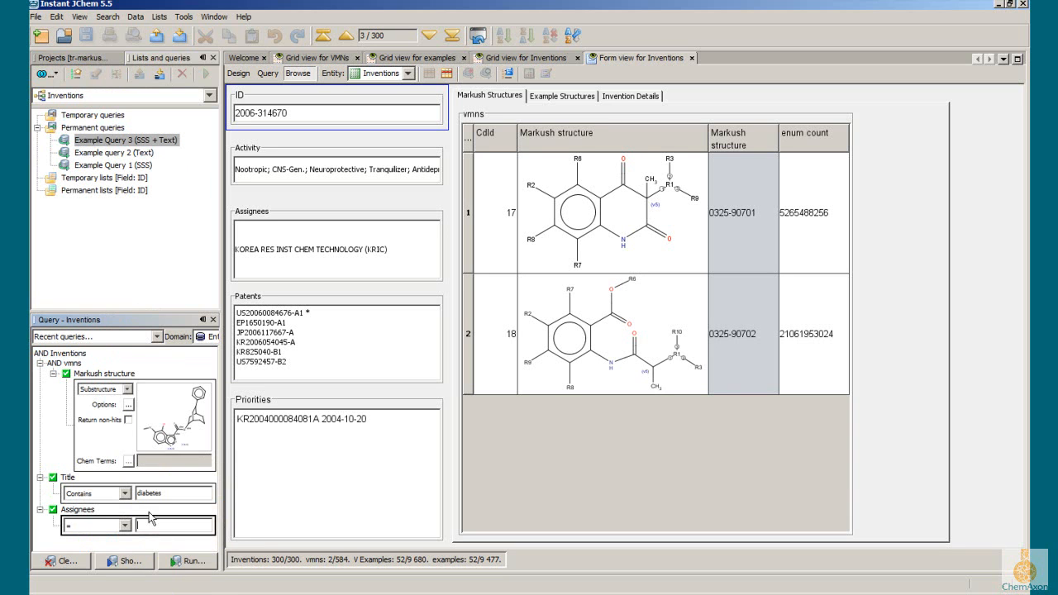
left_click(104, 528)
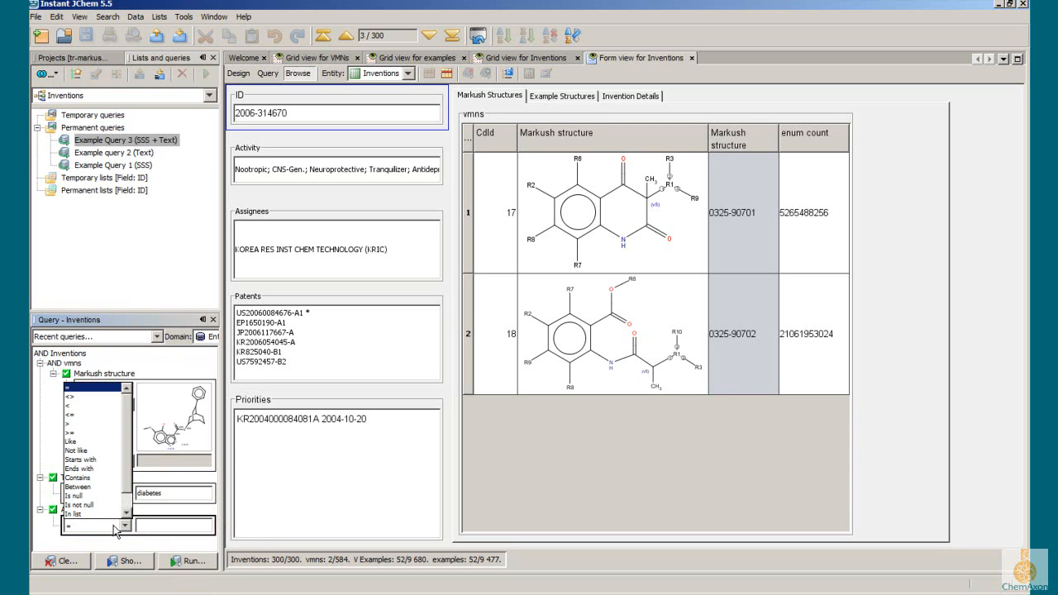
left_click(93, 481)
type("alma")
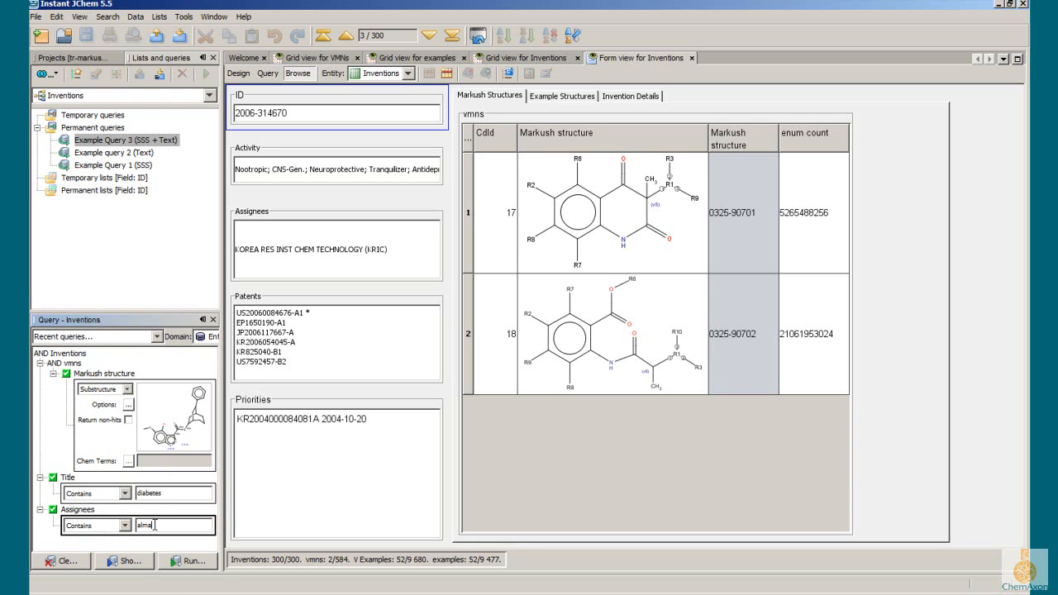
Step: Delete the Assignees condition from the query and review the search types available for the Markush structure condition
right_click(56, 514)
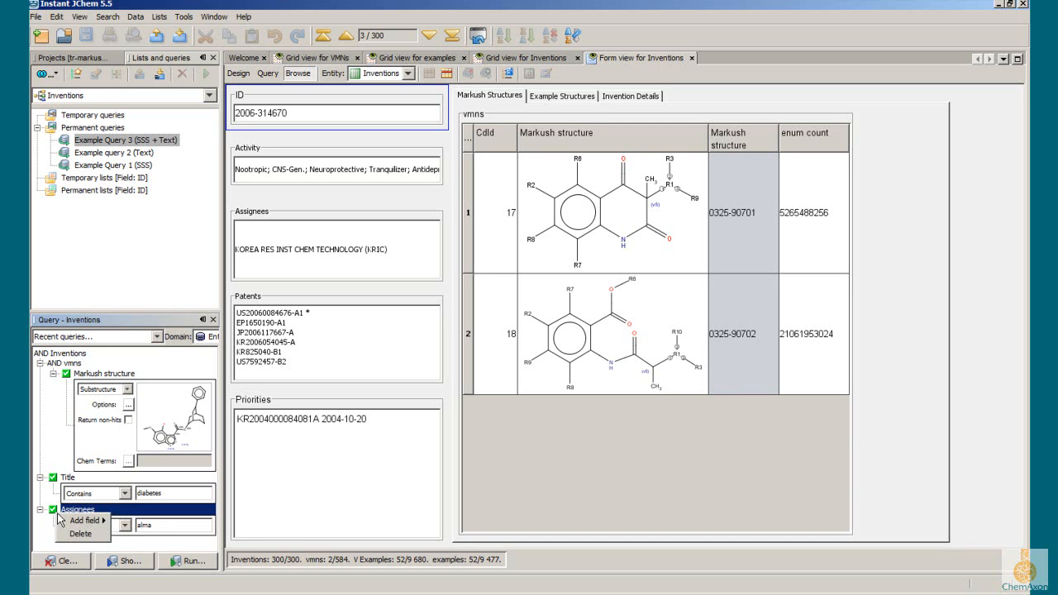
left_click(79, 534)
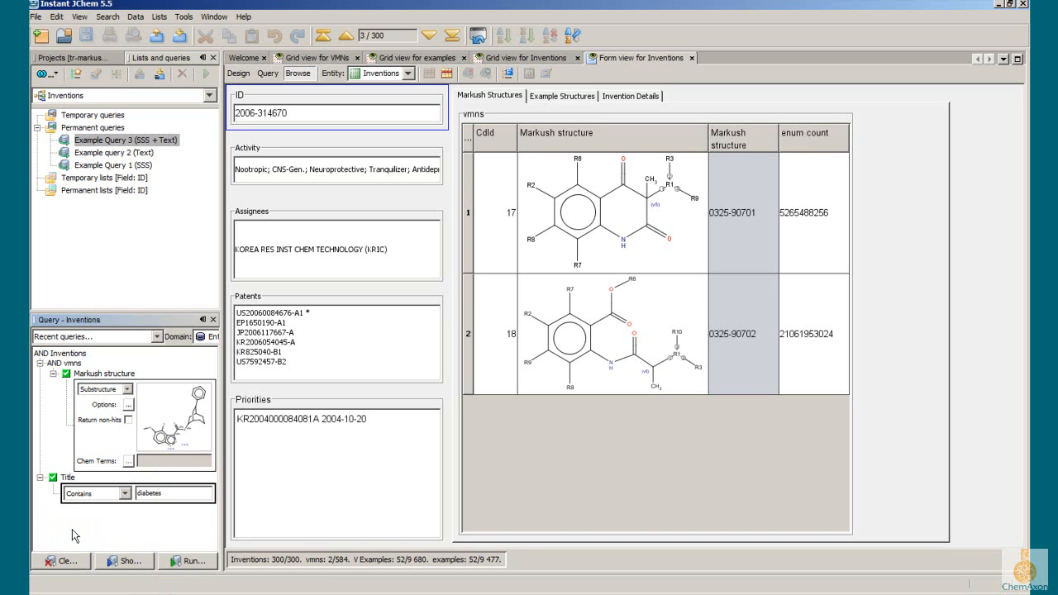
left_click(200, 396)
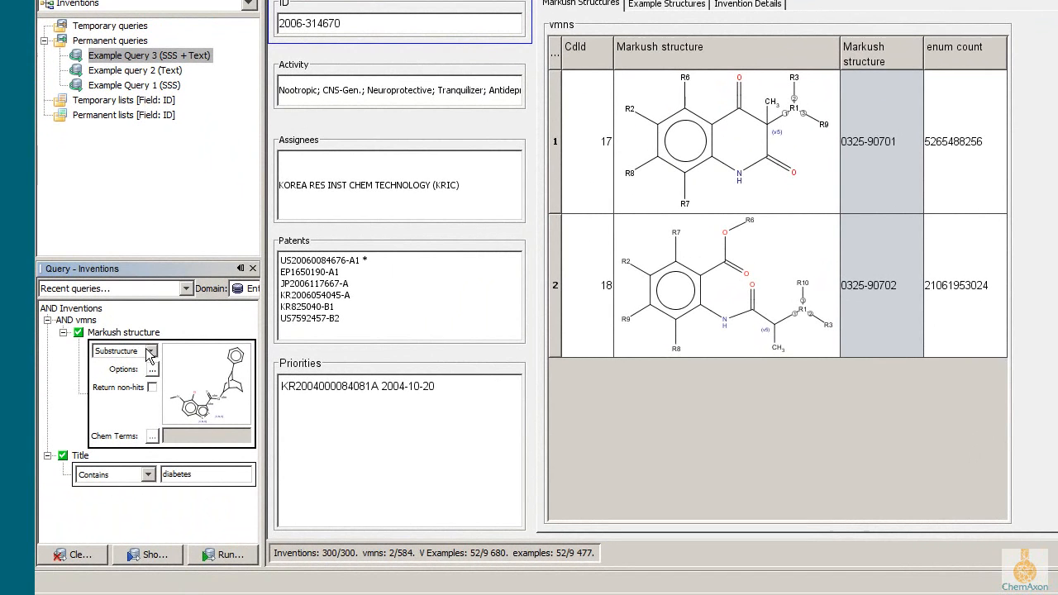
left_click(146, 357)
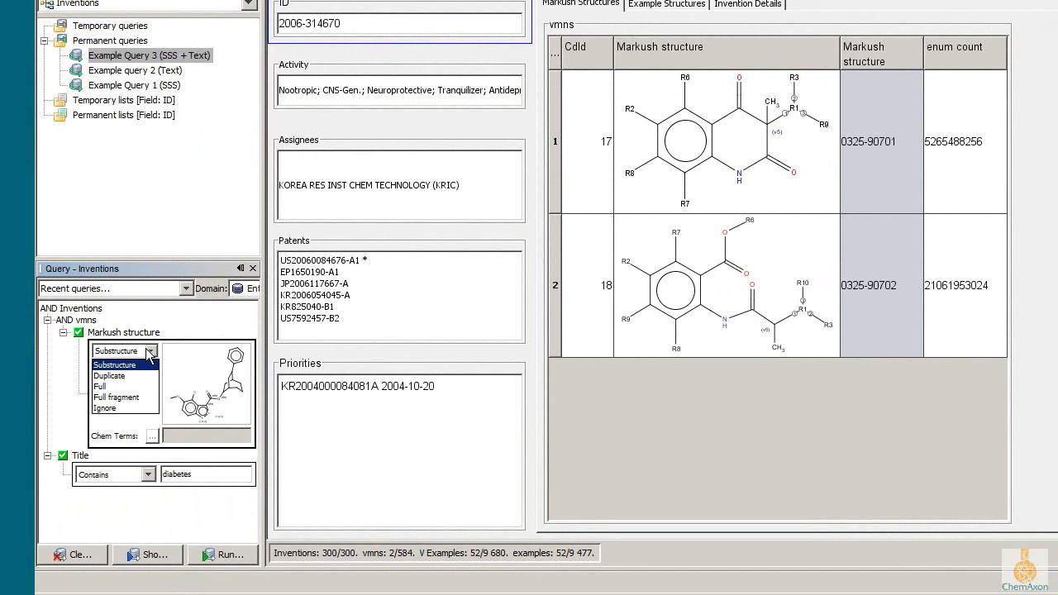
left_click(150, 352)
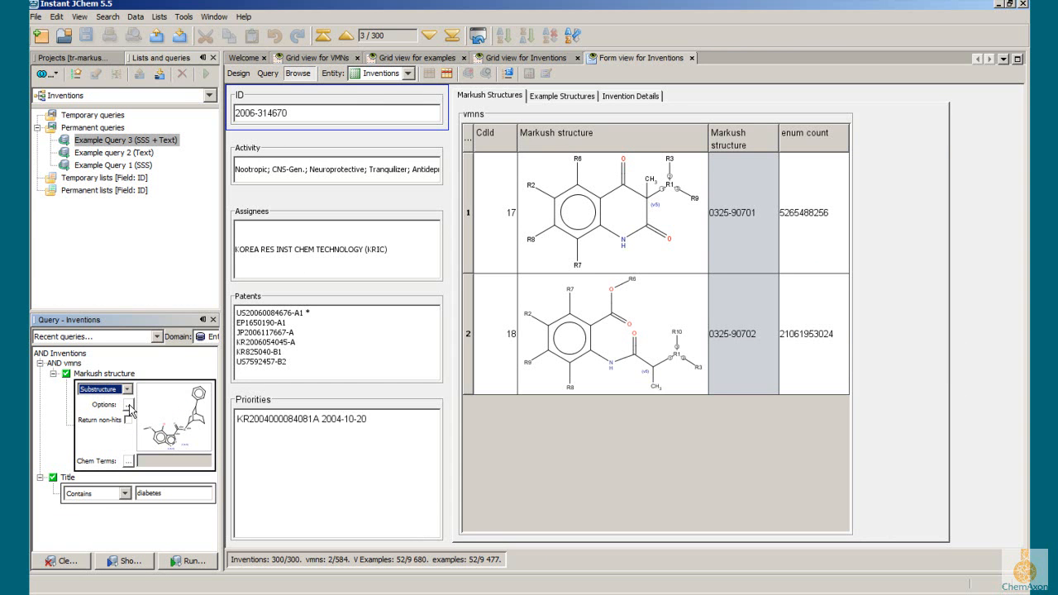
Step: Inspect the Markush structure query in the molecule editor, set it as the query, and run the search
double_click(185, 425)
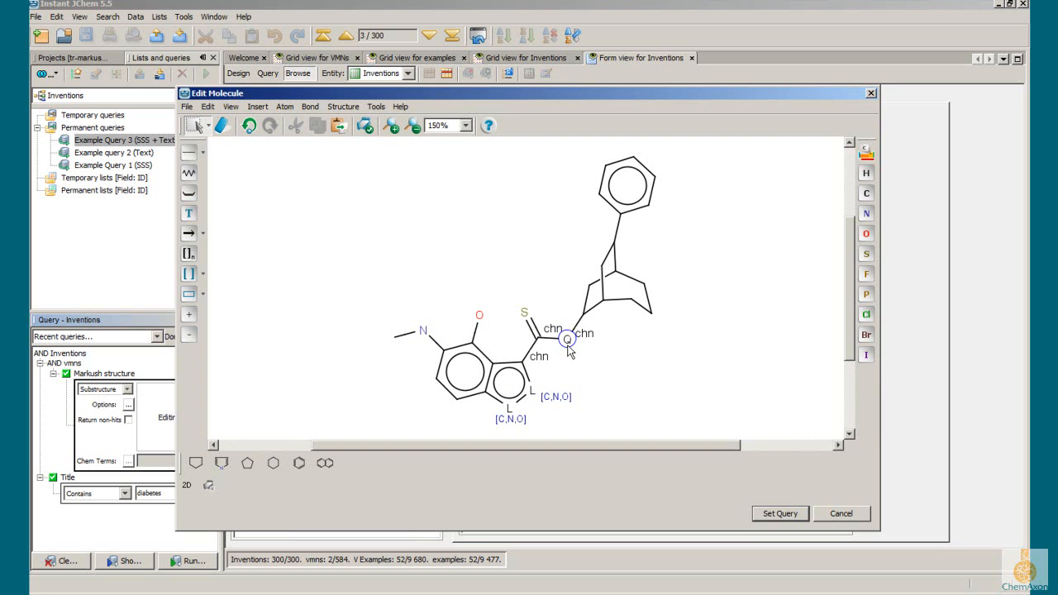
left_click(785, 517)
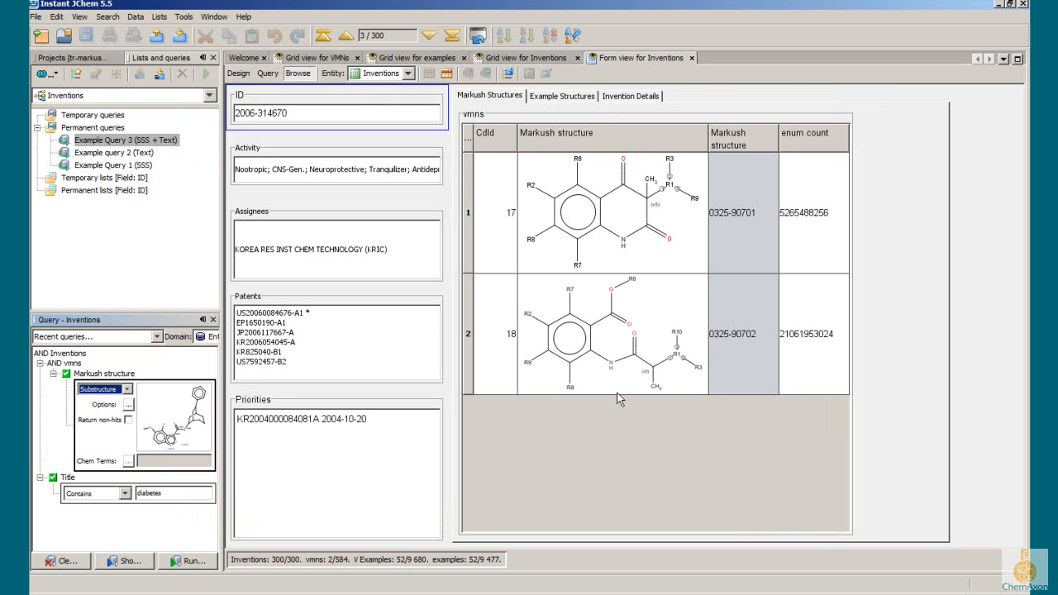
left_click(183, 561)
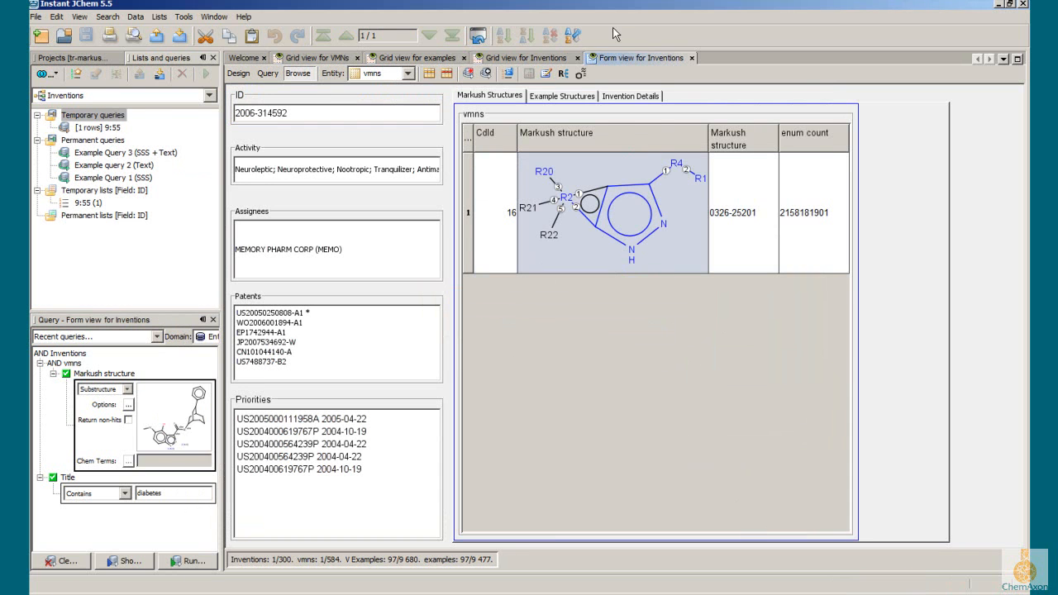
Step: View the hit's Markush structure with relevant R-groups and with all R-groups, and return to the No R-groups display
left_click(580, 73)
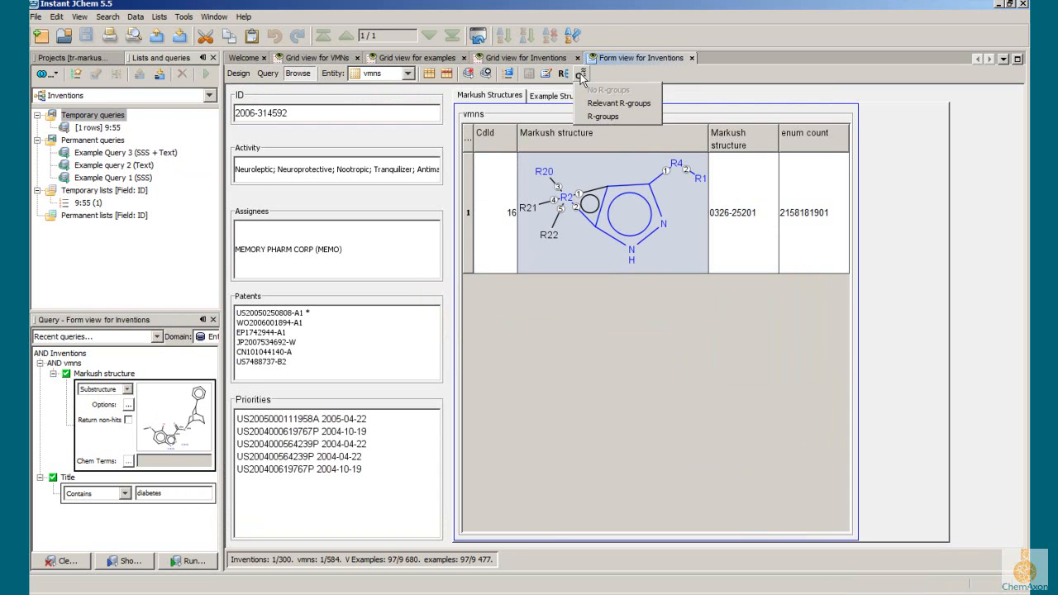
left_click(644, 105)
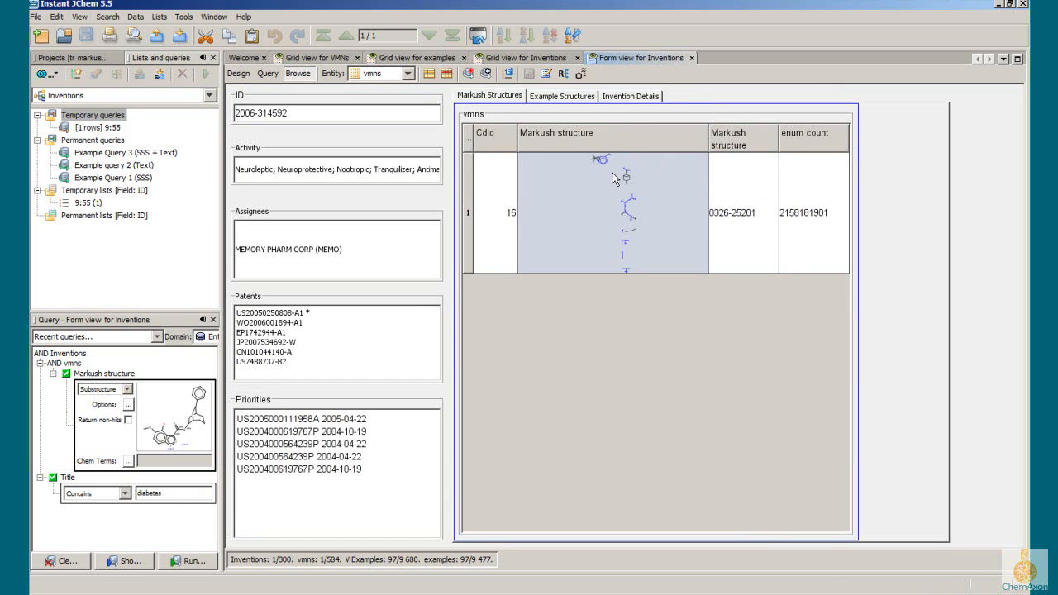
left_click(581, 73)
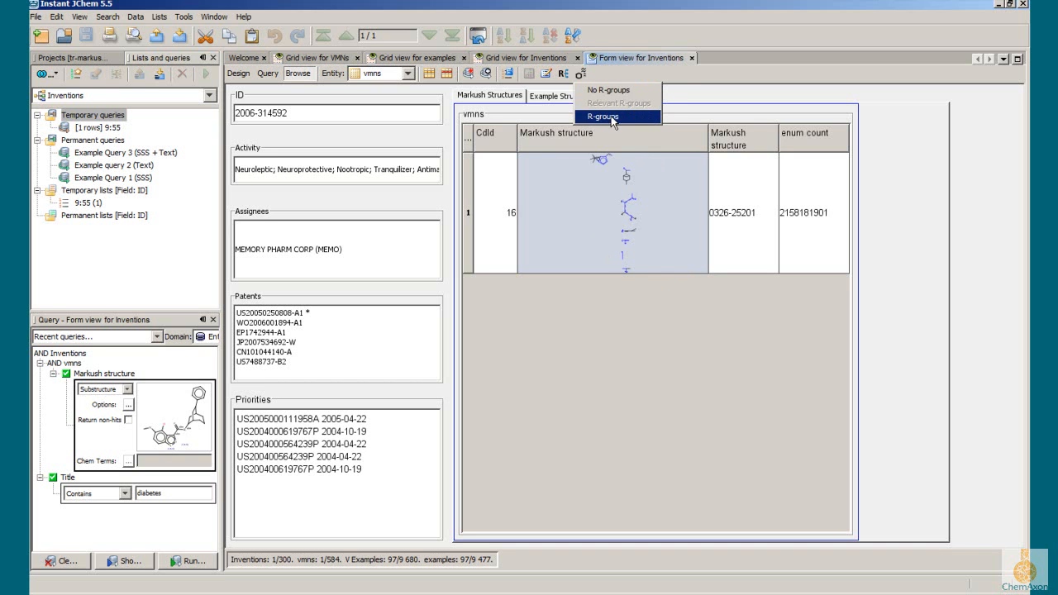
left_click(602, 116)
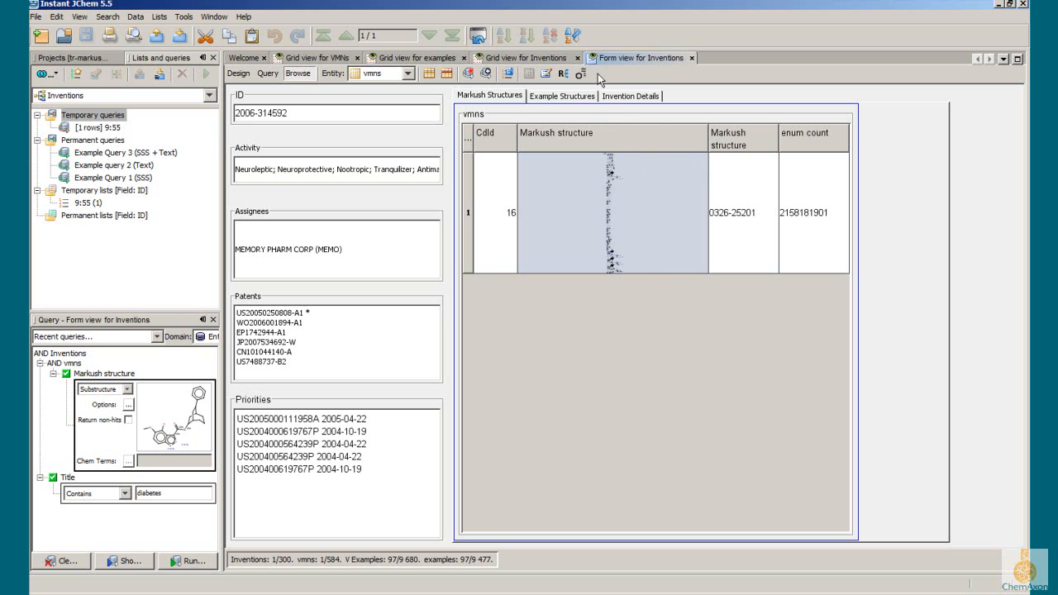
left_click(588, 72)
left_click(595, 95)
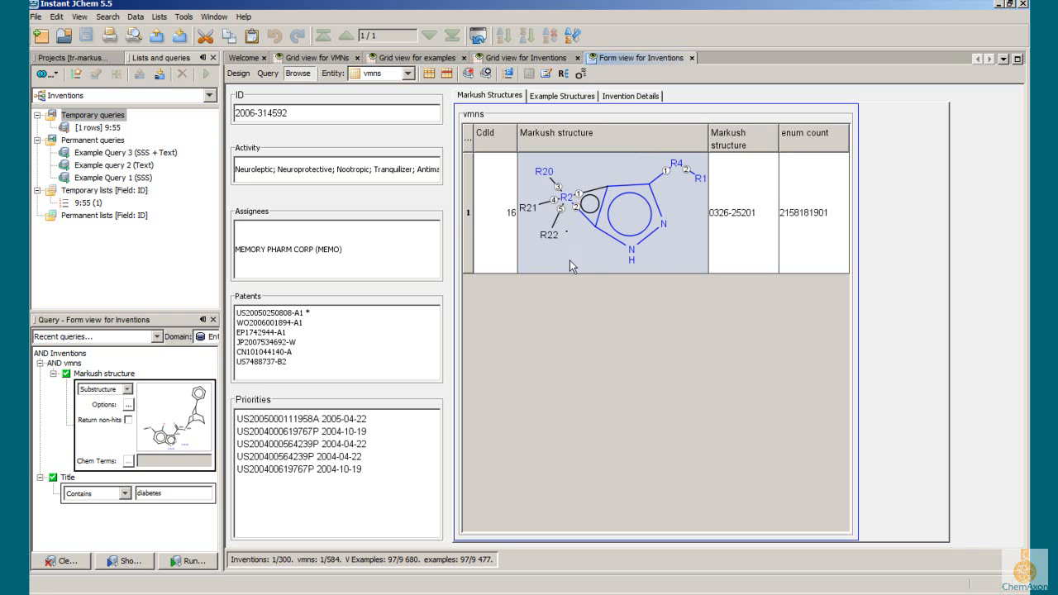
Step: Open Markush Enumeration for the hit and choose Markush reduction according to the hit with Expand homology groups enabled
left_click(561, 75)
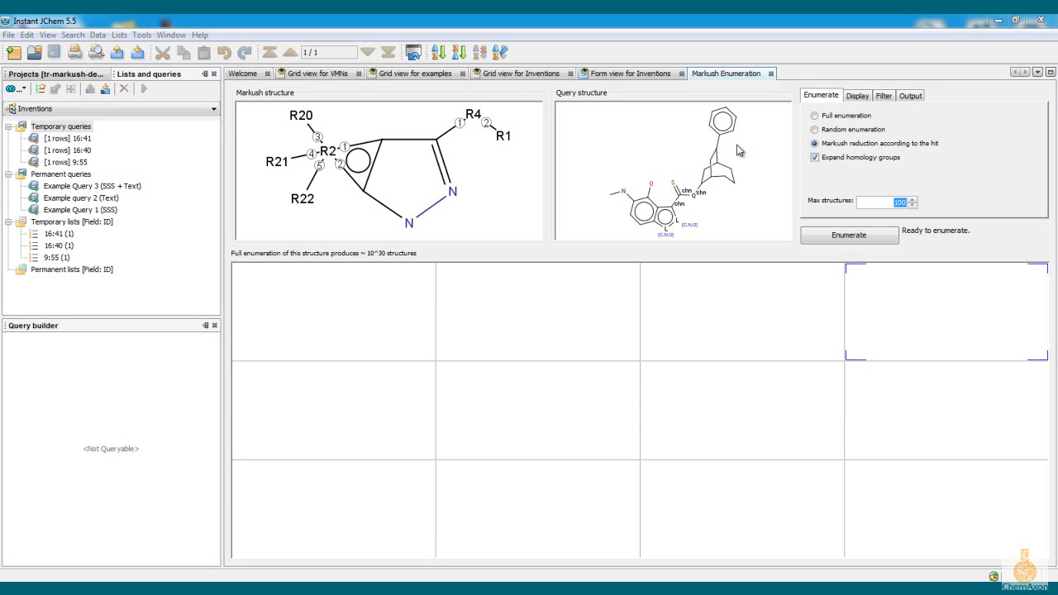
left_click(830, 119)
left_click(833, 133)
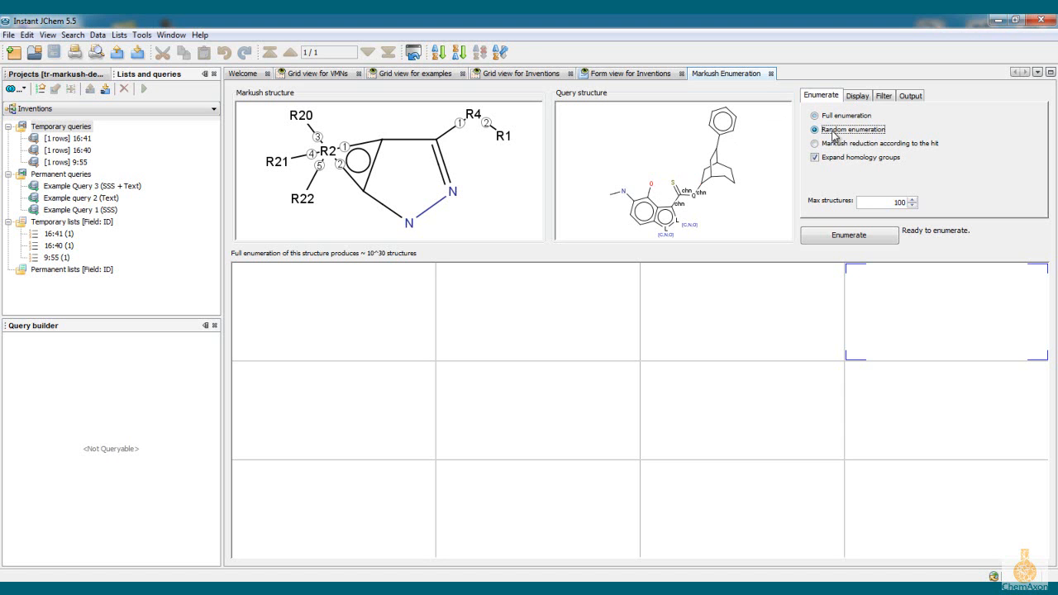
left_click(814, 145)
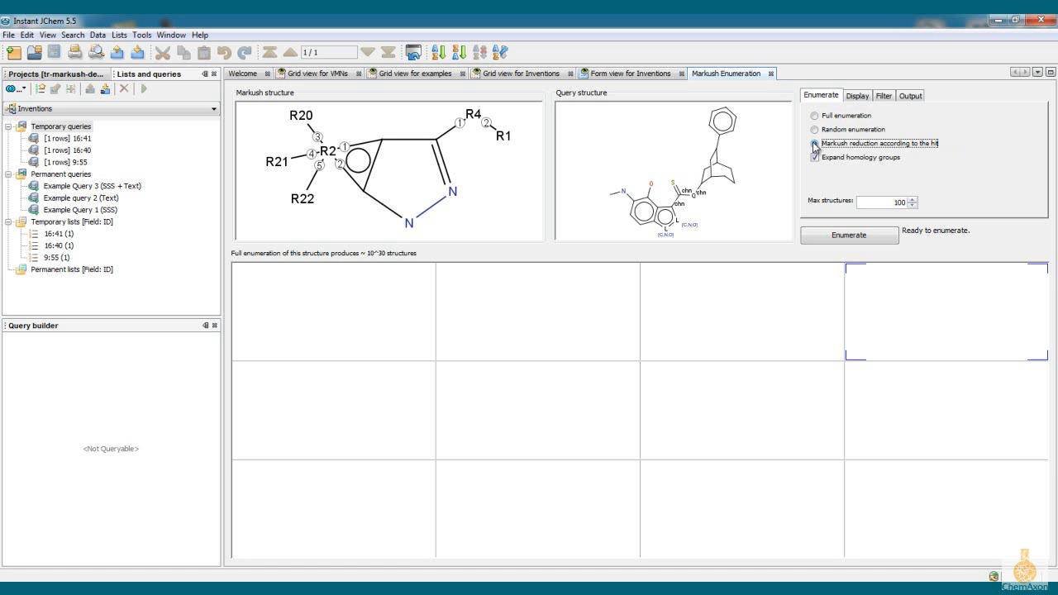
left_click(816, 158)
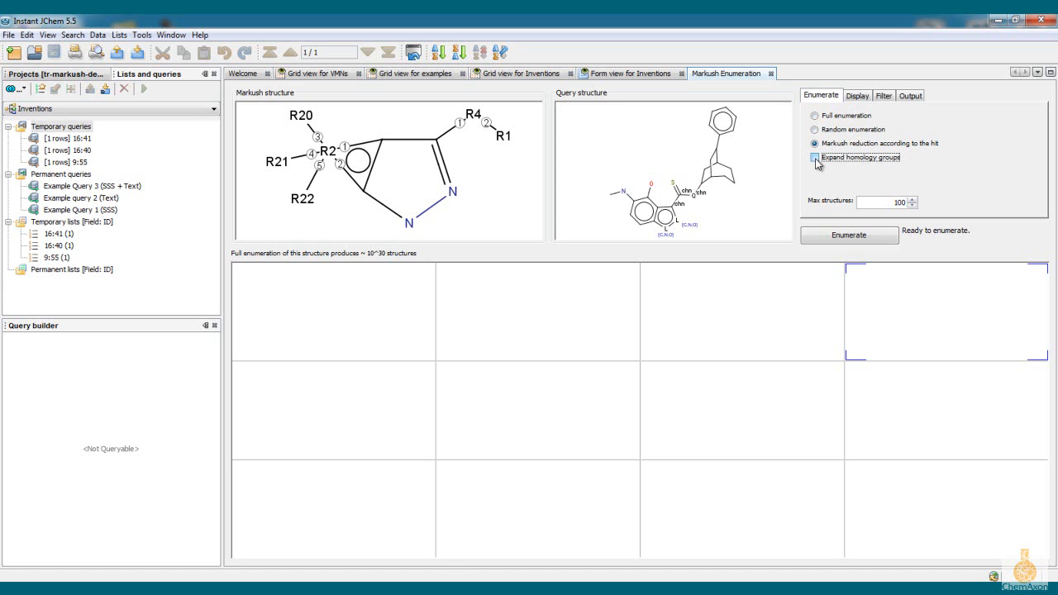
left_click(815, 157)
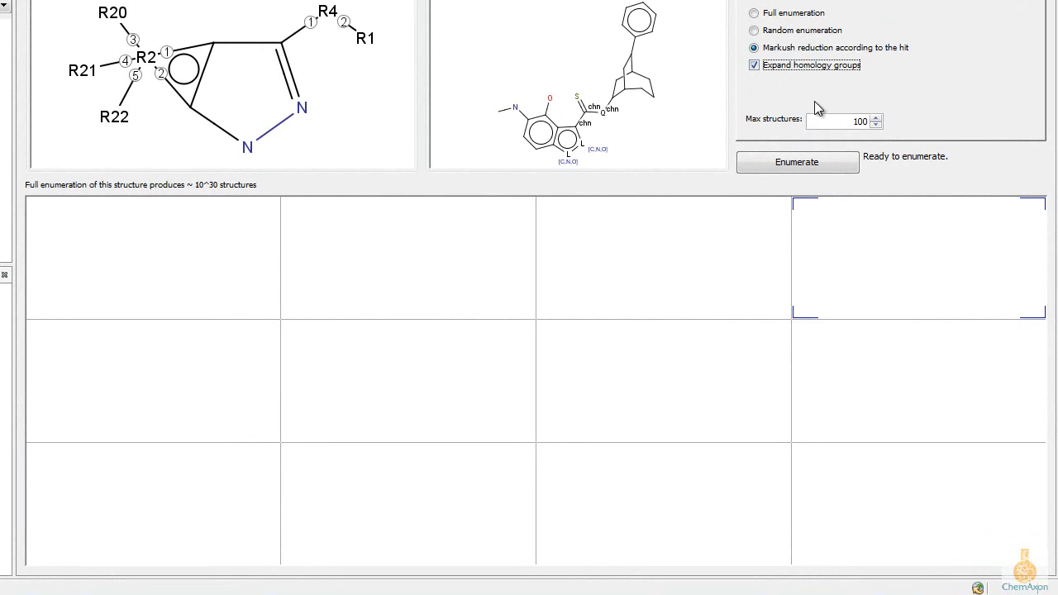
Step: Limit the enumeration to 30 structures, run it, and open the second generated structure in its own viewer
left_click_drag(852, 121, 881, 122)
type("30")
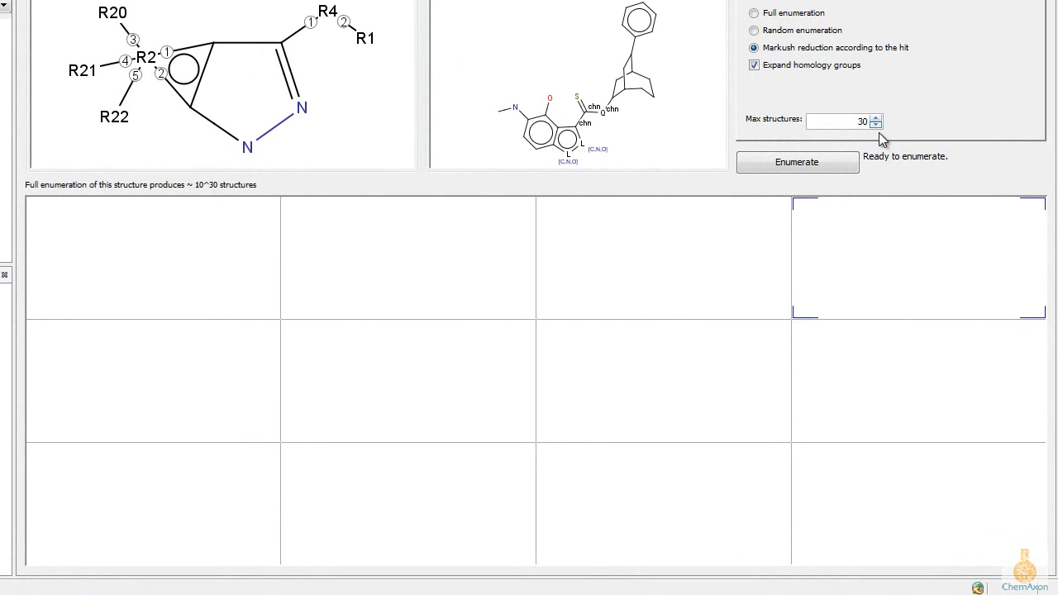
left_click(796, 166)
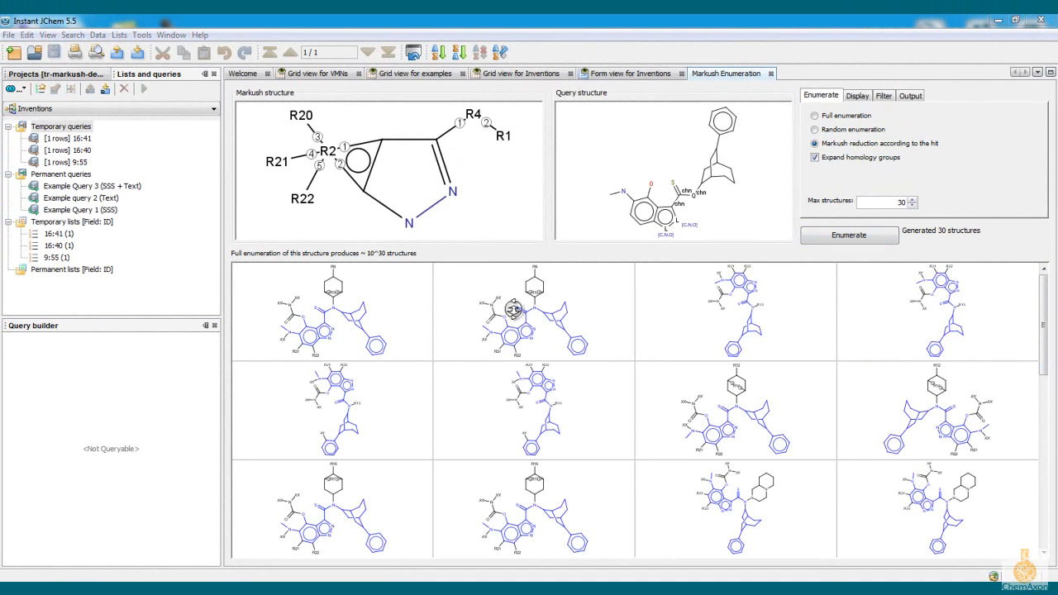
double_click(513, 309)
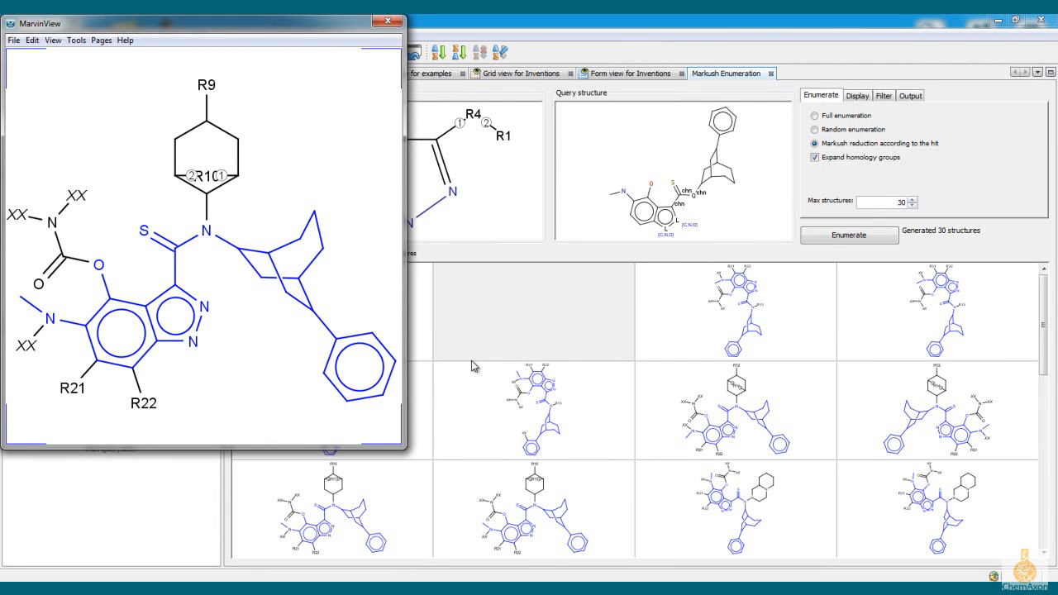
Step: Turn off Expand homology groups, enumerate again, and open the second structure in another viewer for comparison
left_click(814, 157)
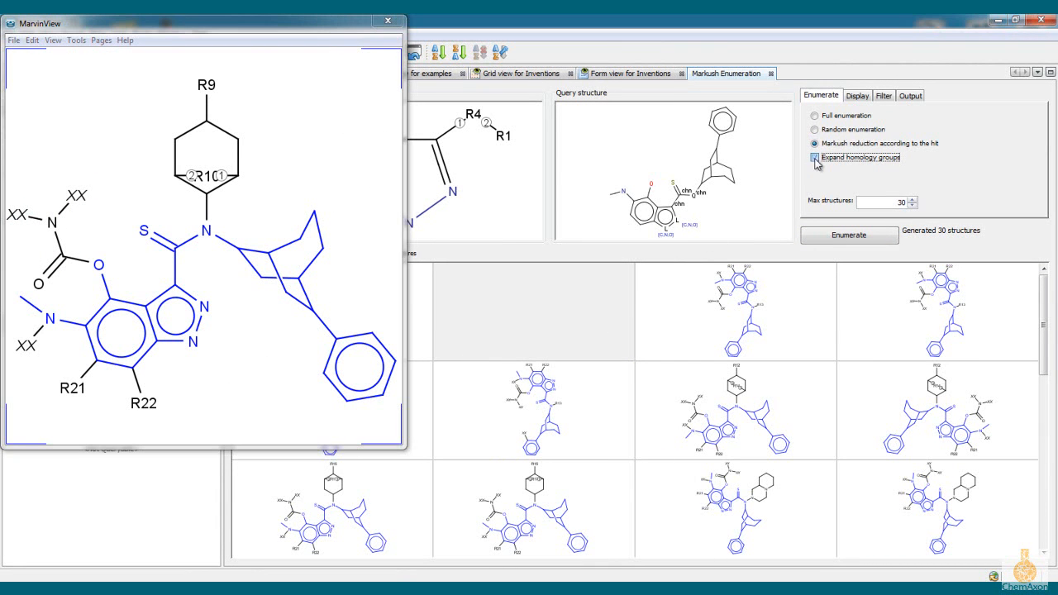
left_click(823, 235)
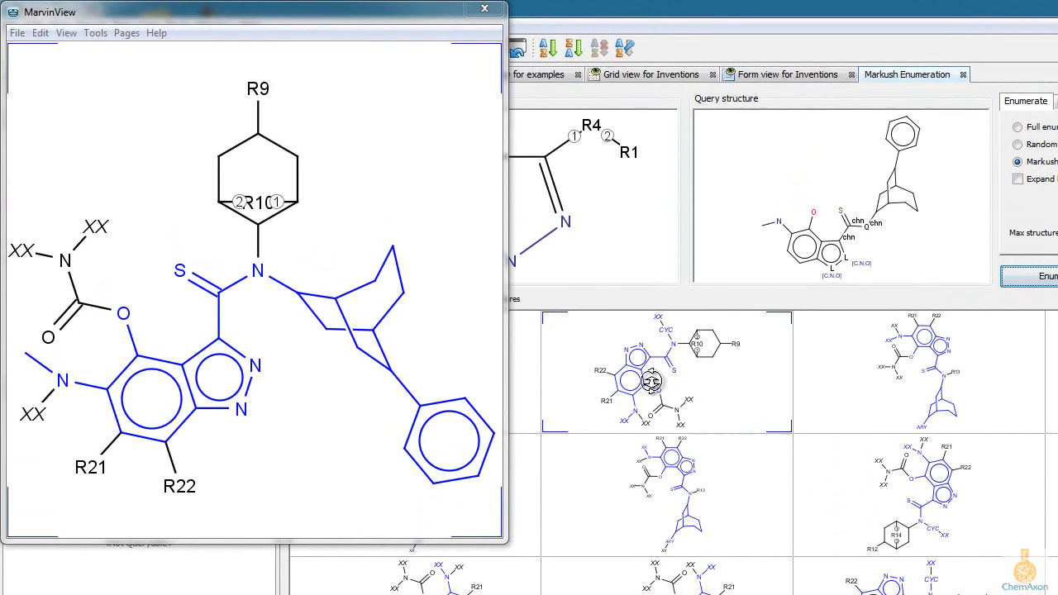
double_click(522, 324)
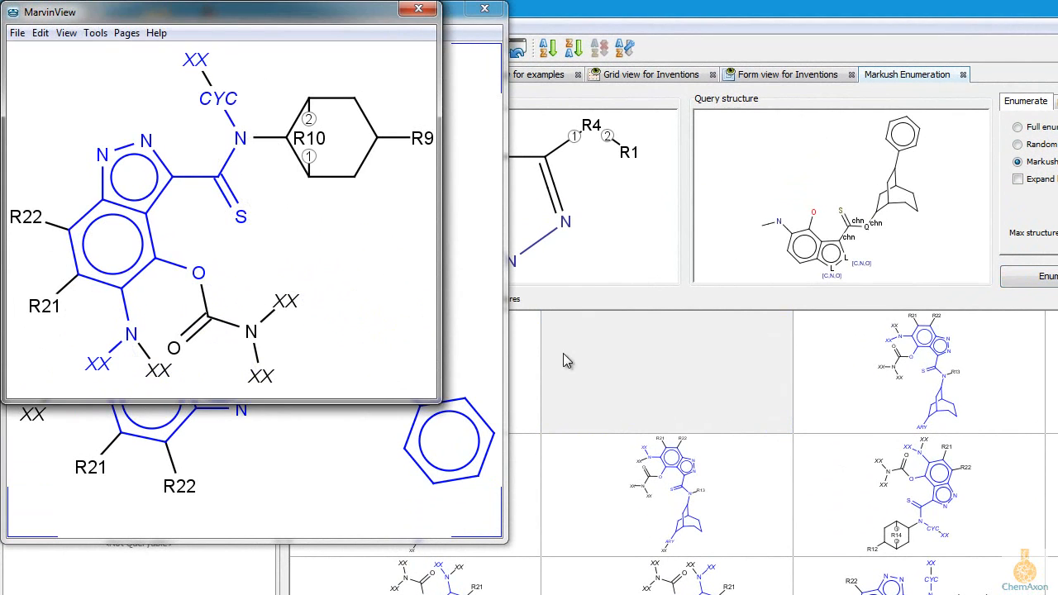
Step: Place the new viewer beside the first one, enlarge it, and rotate its structure so the R9 ring points upward
left_click_drag(308, 15, 829, 18)
left_click_drag(962, 399, 999, 543)
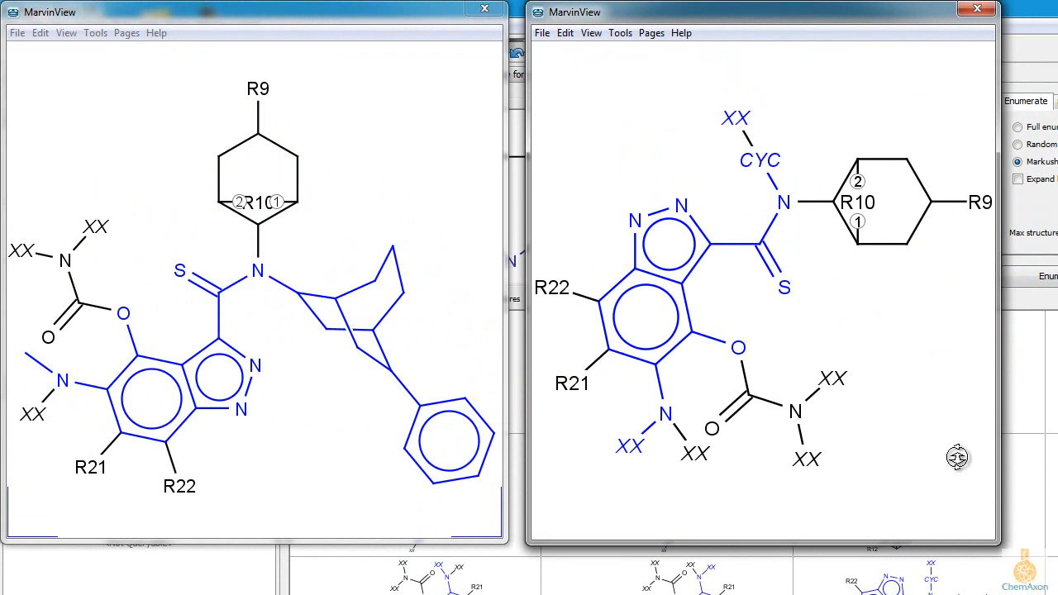
left_click_drag(708, 262, 898, 263)
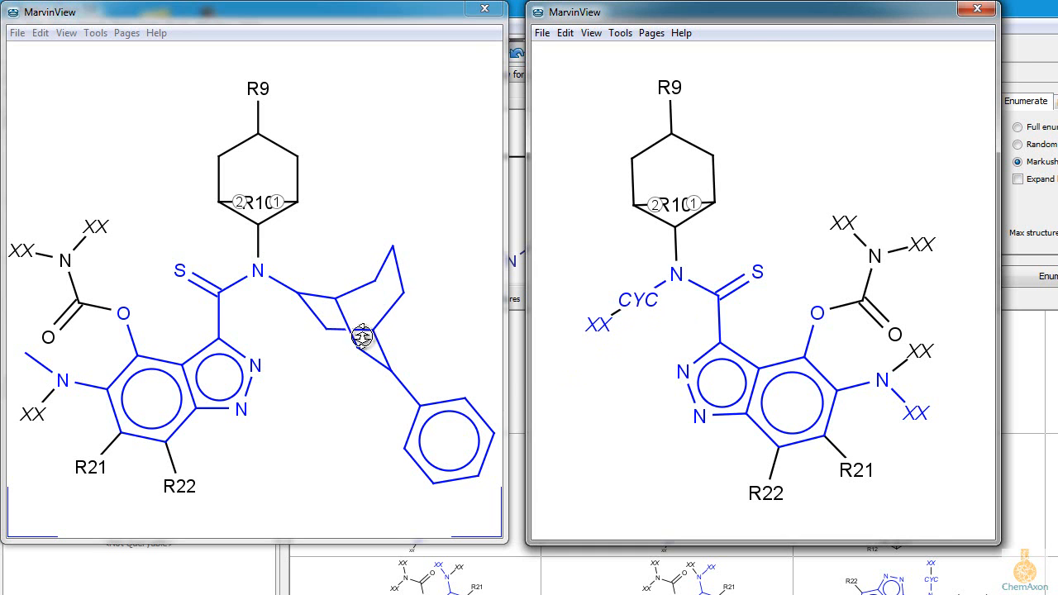
right_click(680, 279)
mouse_move(738, 296)
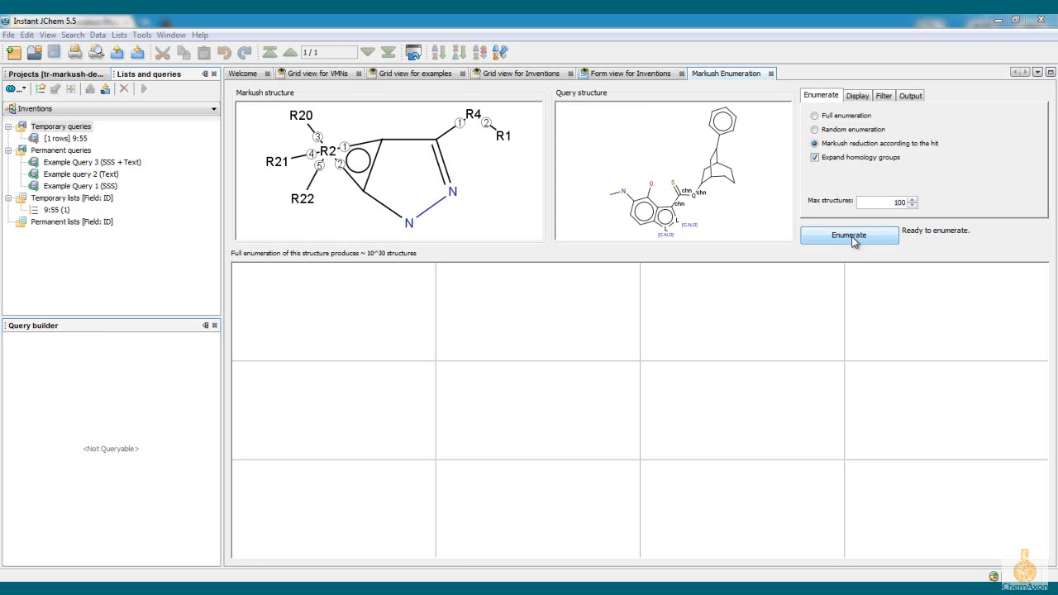
Step: Select Full enumeration, and switch the Show R-groups display option on and back off
left_click(814, 117)
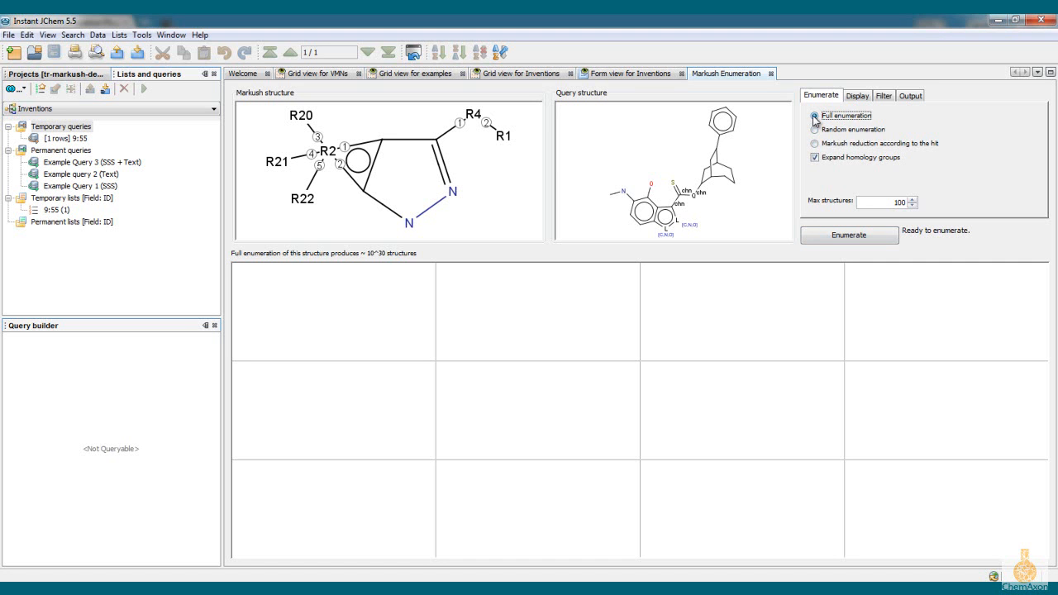
left_click(857, 97)
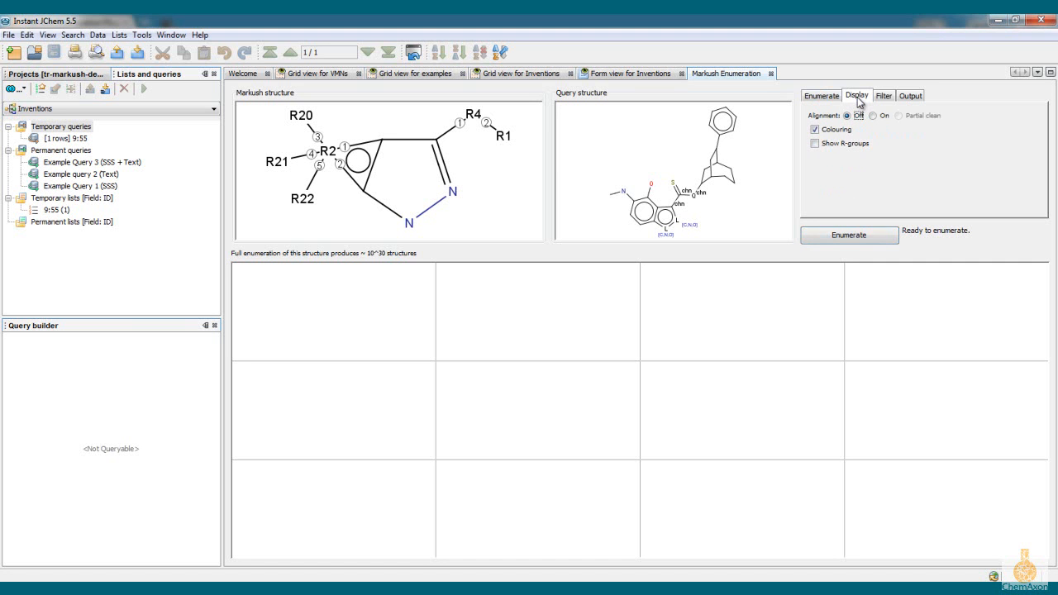
left_click(815, 144)
left_click(815, 144)
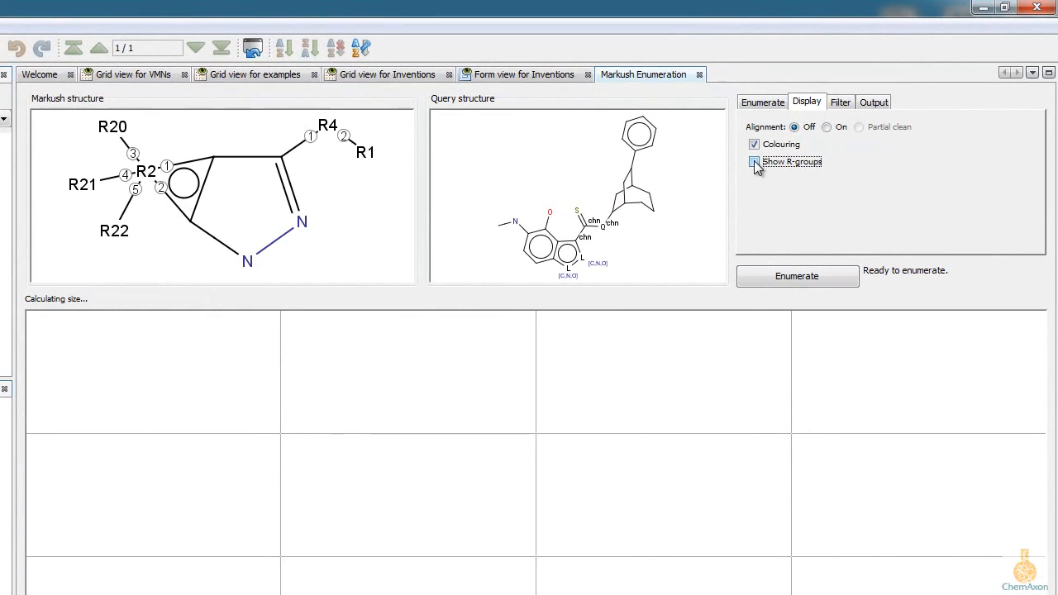
Step: Review the favourite expressions offered for the post-enumeration Chemical Terms filter and leave the filter empty
left_click(837, 103)
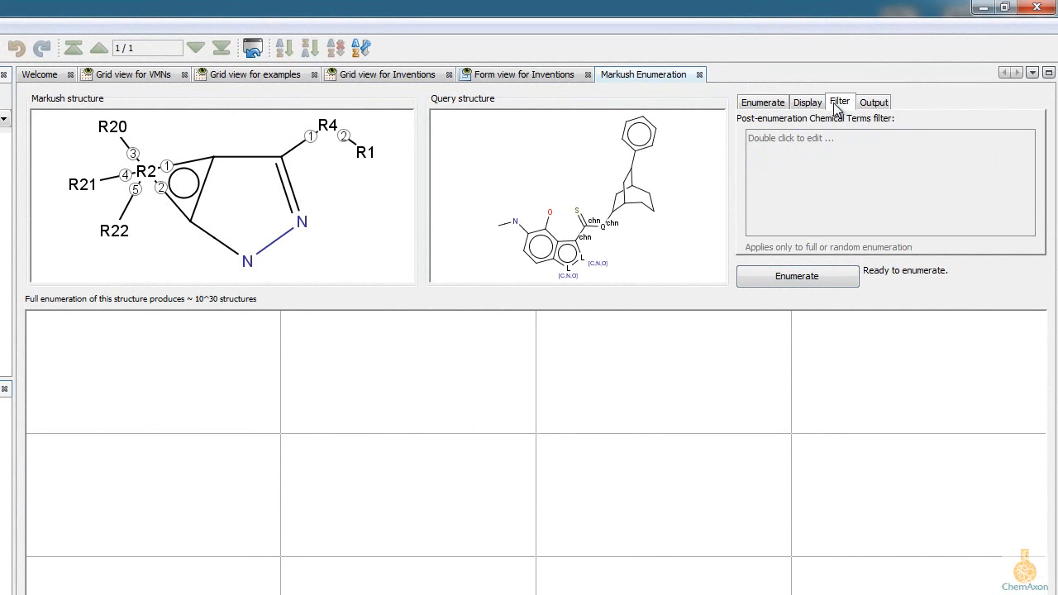
double_click(810, 192)
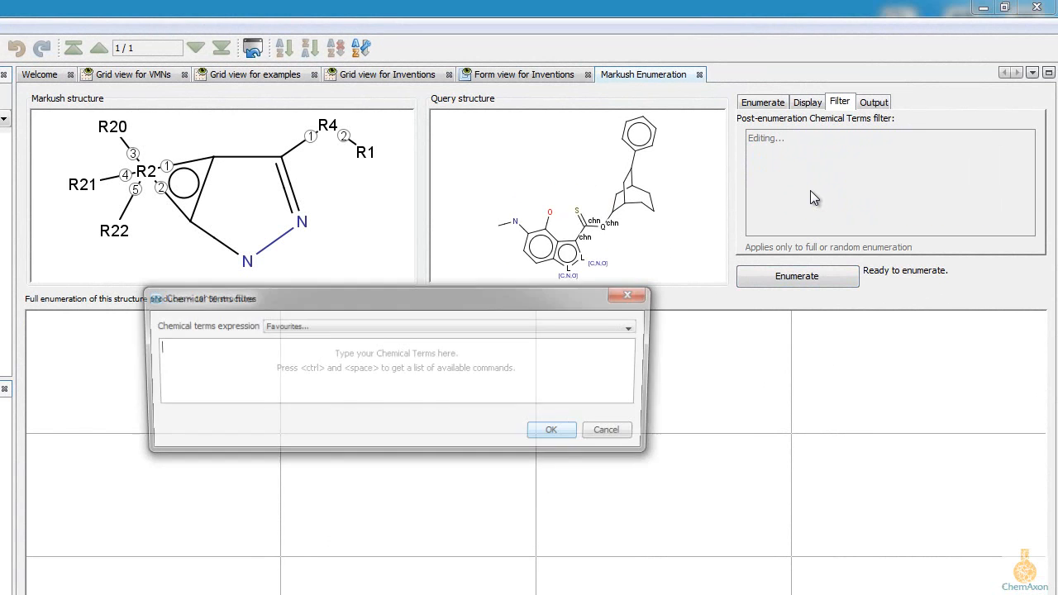
left_click(397, 328)
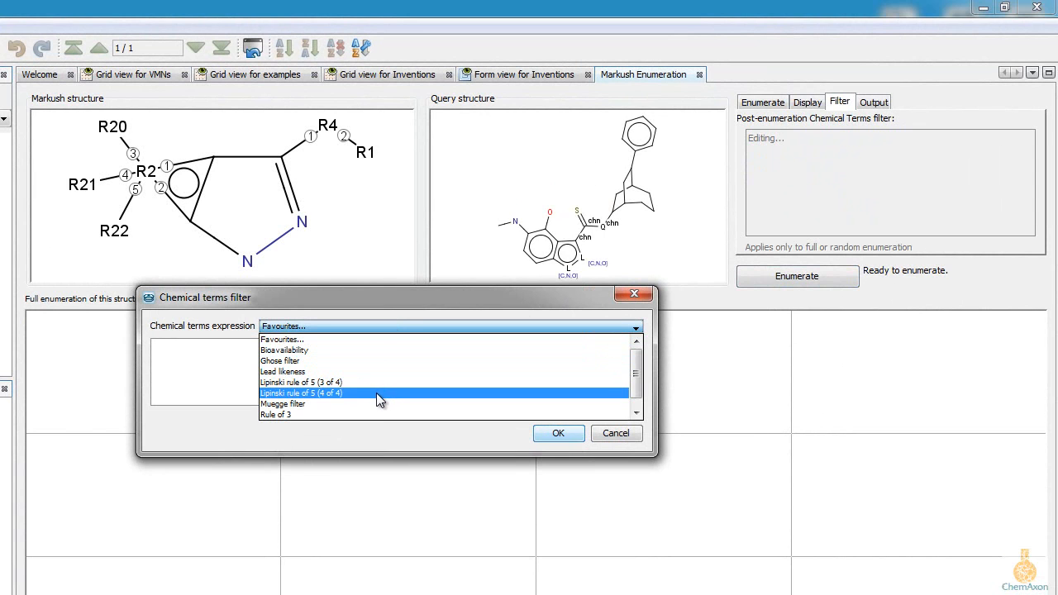
left_click(624, 442)
left_click(618, 438)
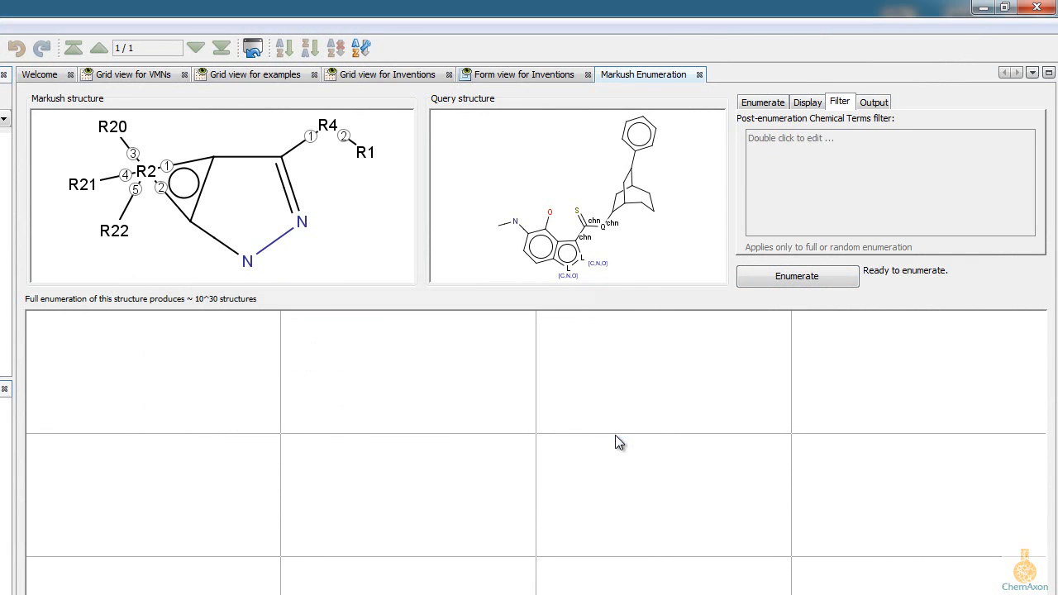
Step: Review the destinations offered for the enumeration results and keep Screen
left_click(874, 103)
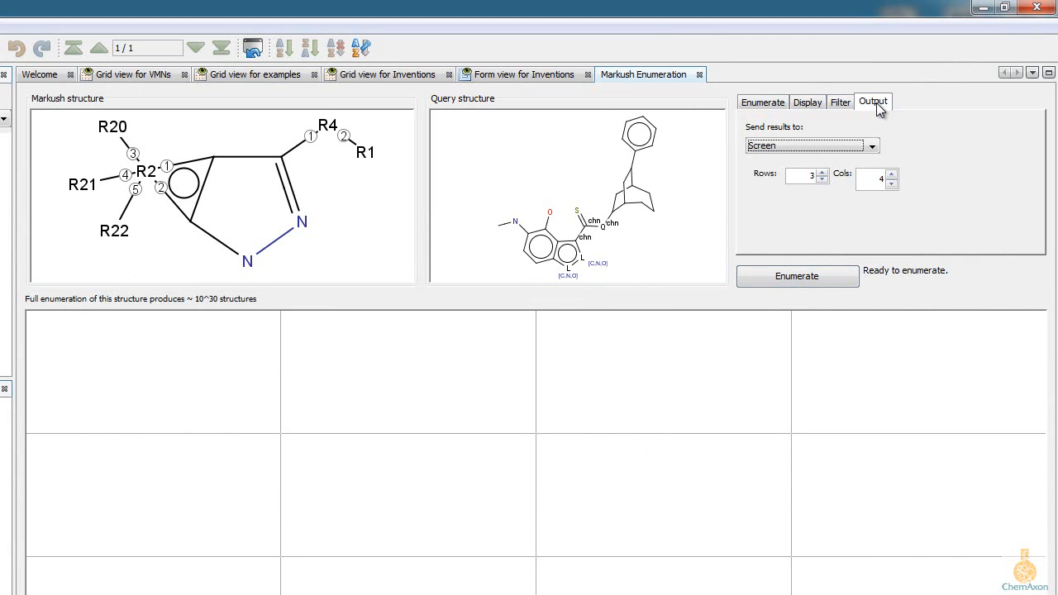
left_click(870, 147)
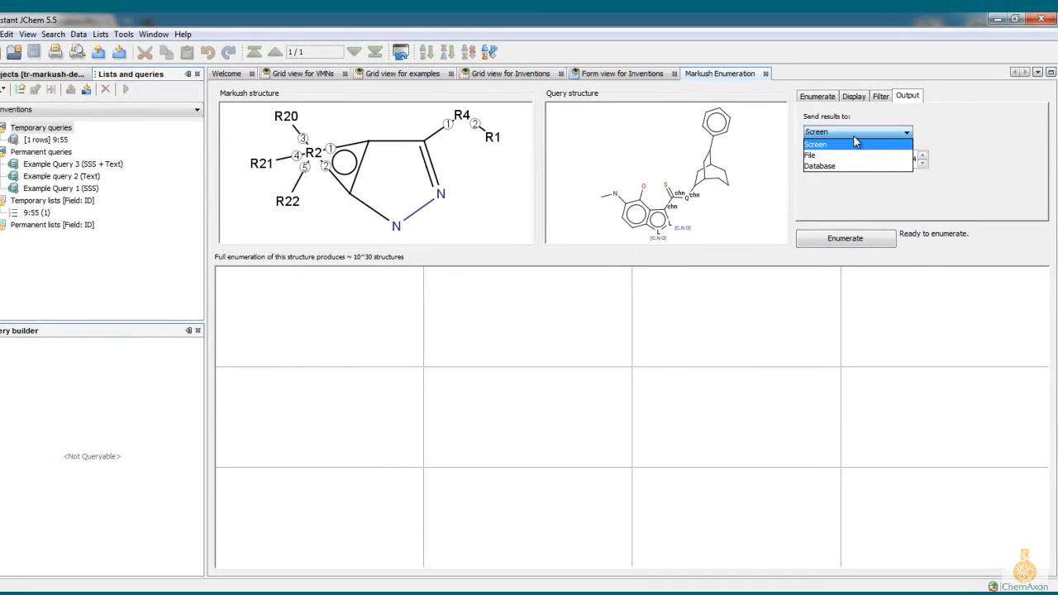
left_click(856, 143)
Step: Enumerate a maximum of 30 structures with Expand homology groups turned off, and open the second result in a separate viewer
left_click(822, 96)
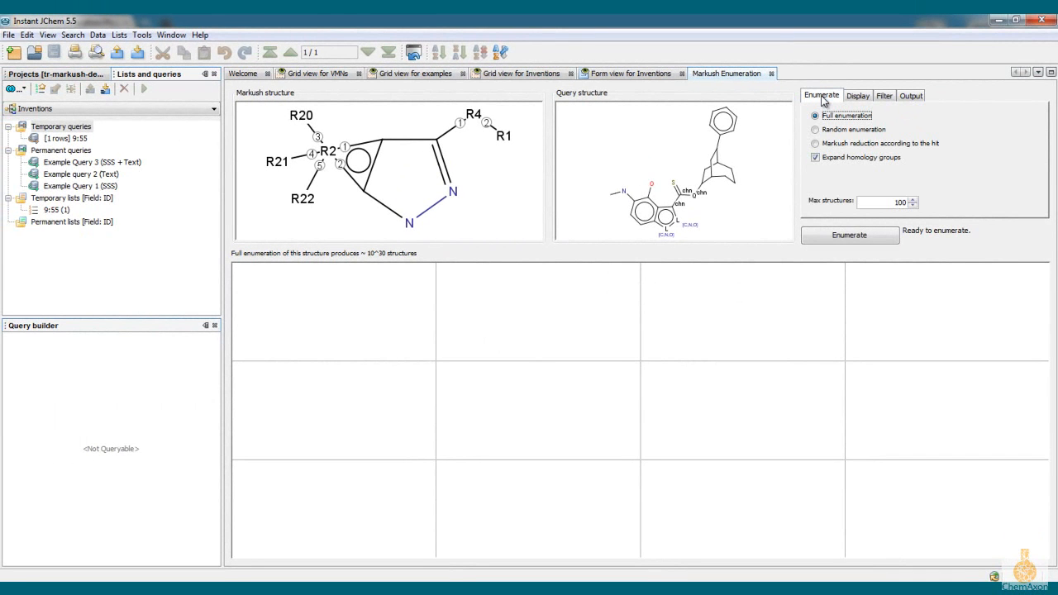
left_click(815, 158)
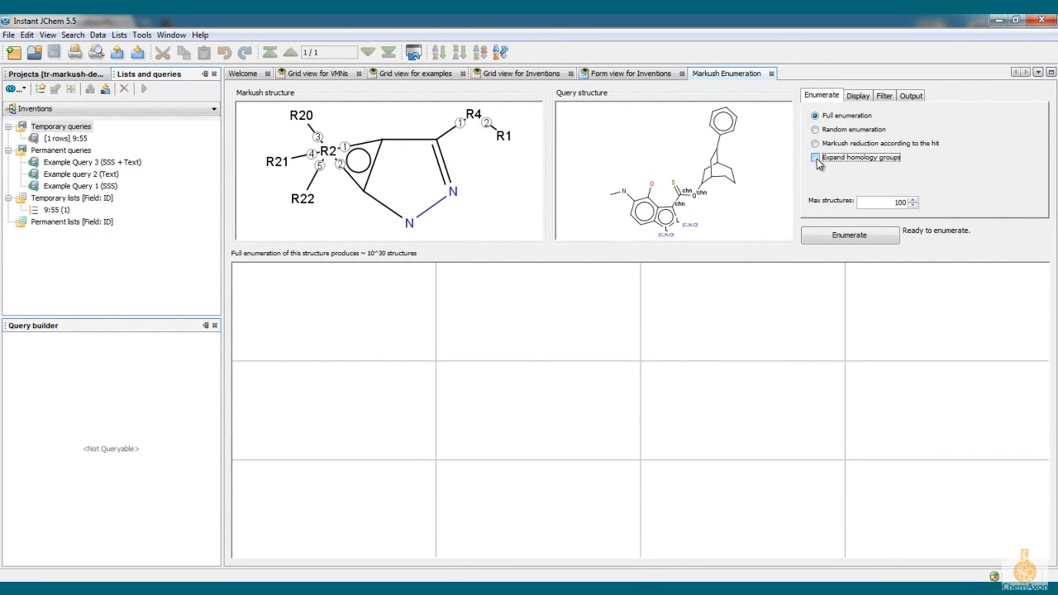
left_click(883, 203)
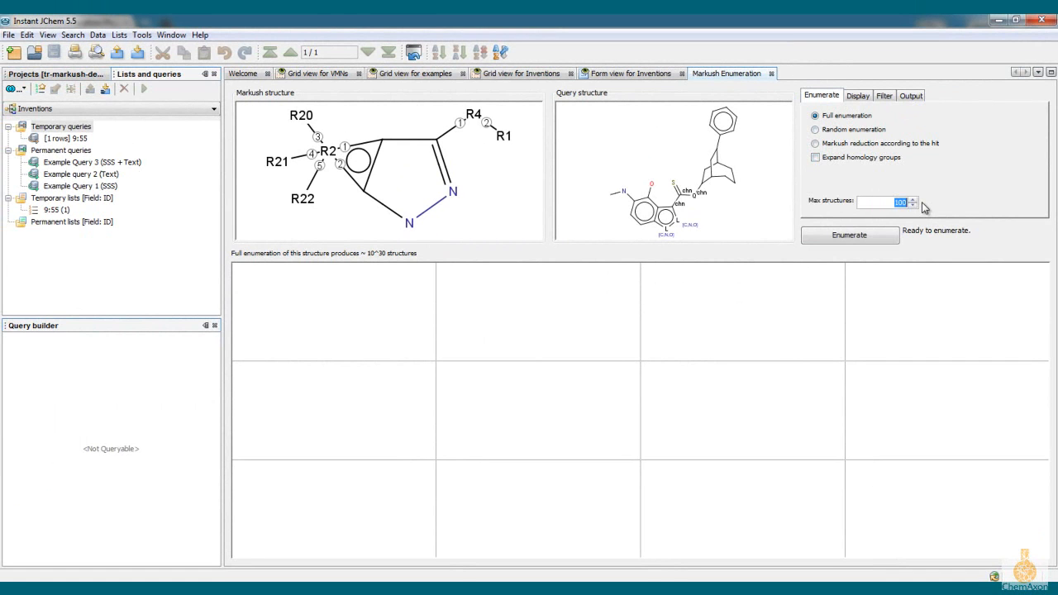
left_click(854, 237)
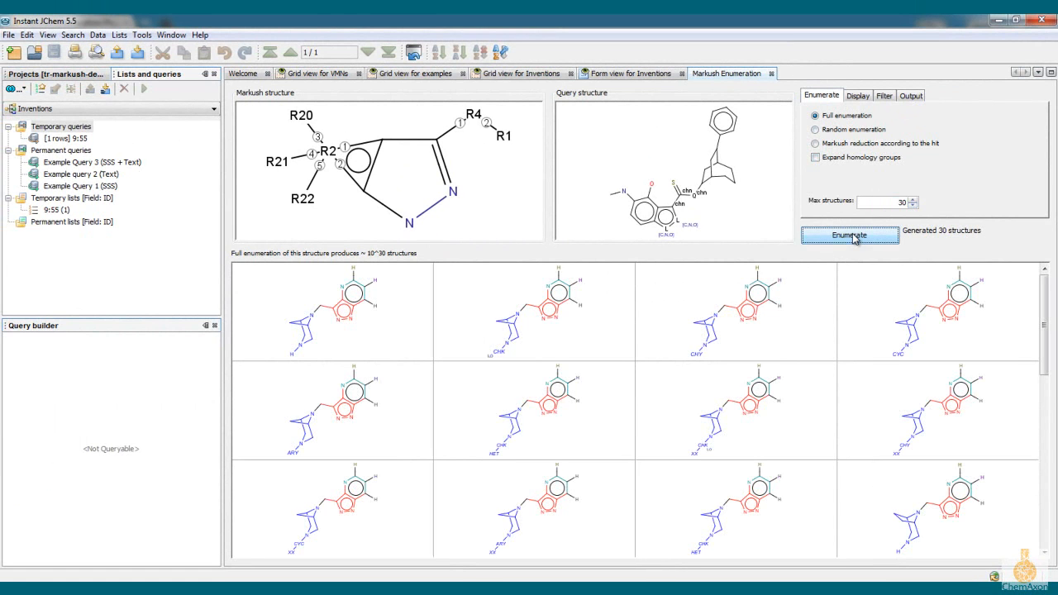
double_click(541, 312)
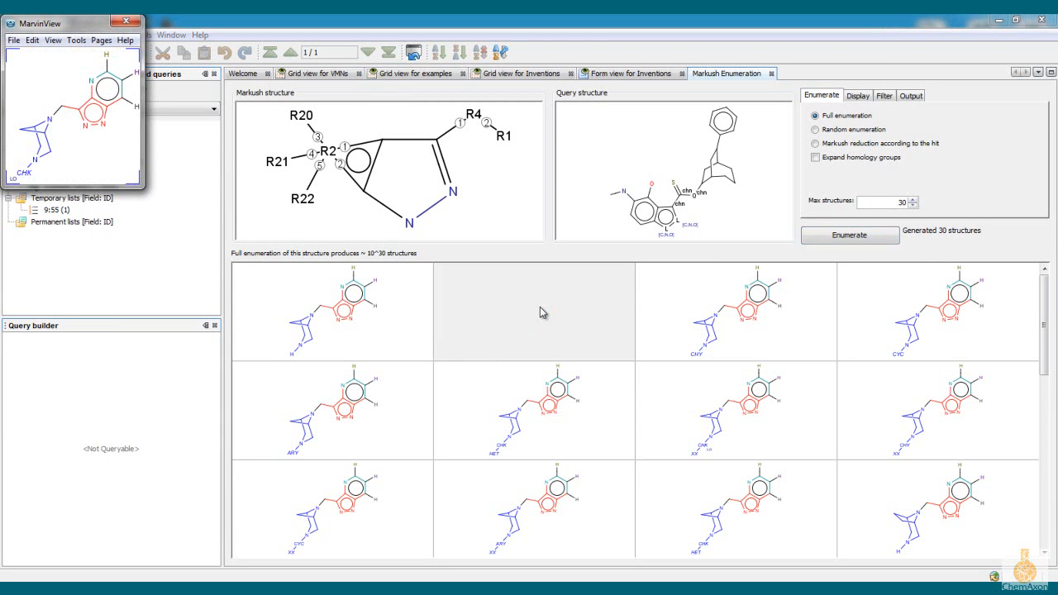
Step: Enumerate again with Expand homology groups turned on, and compare the second result with the earlier one in side-by-side viewers
left_click(814, 158)
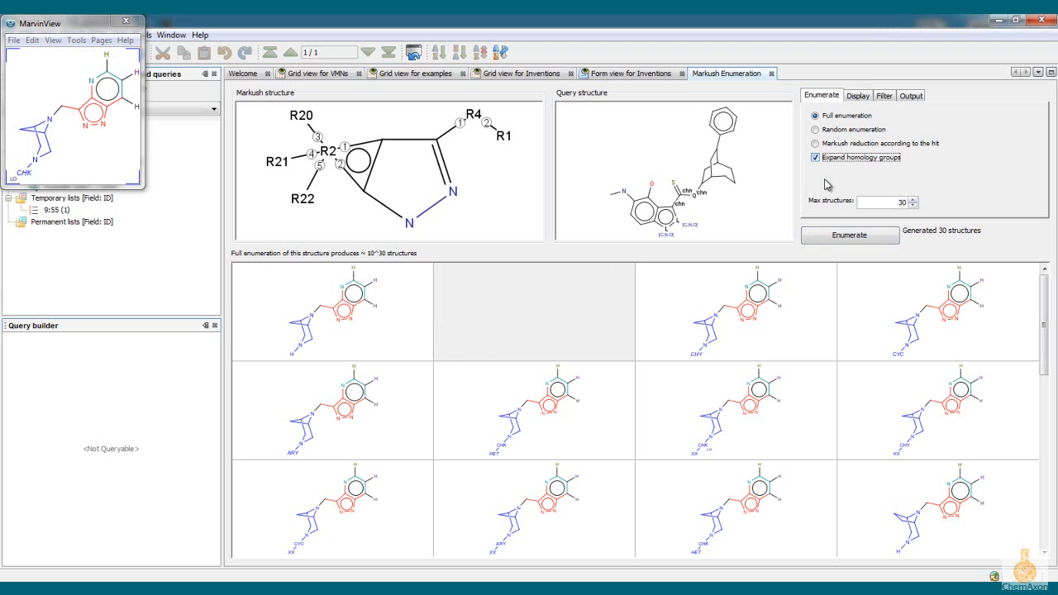
left_click(837, 236)
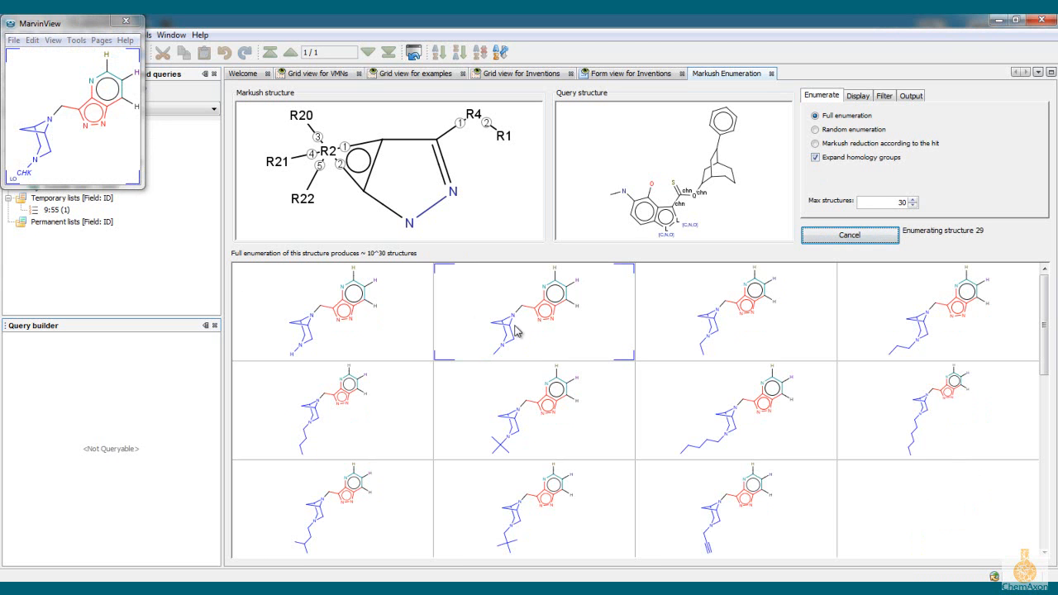
double_click(515, 327)
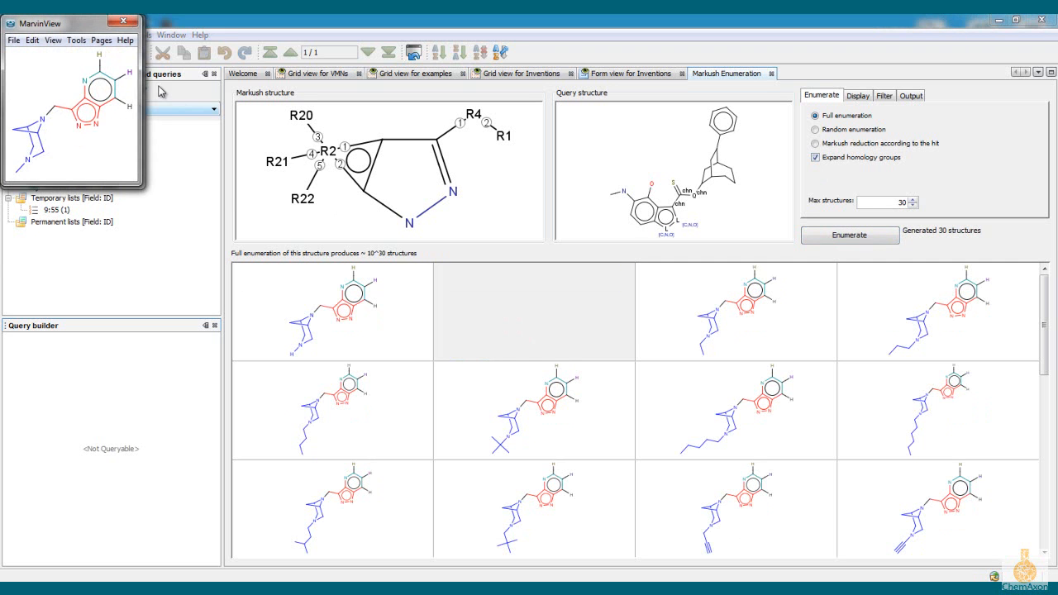
left_click_drag(77, 27, 225, 29)
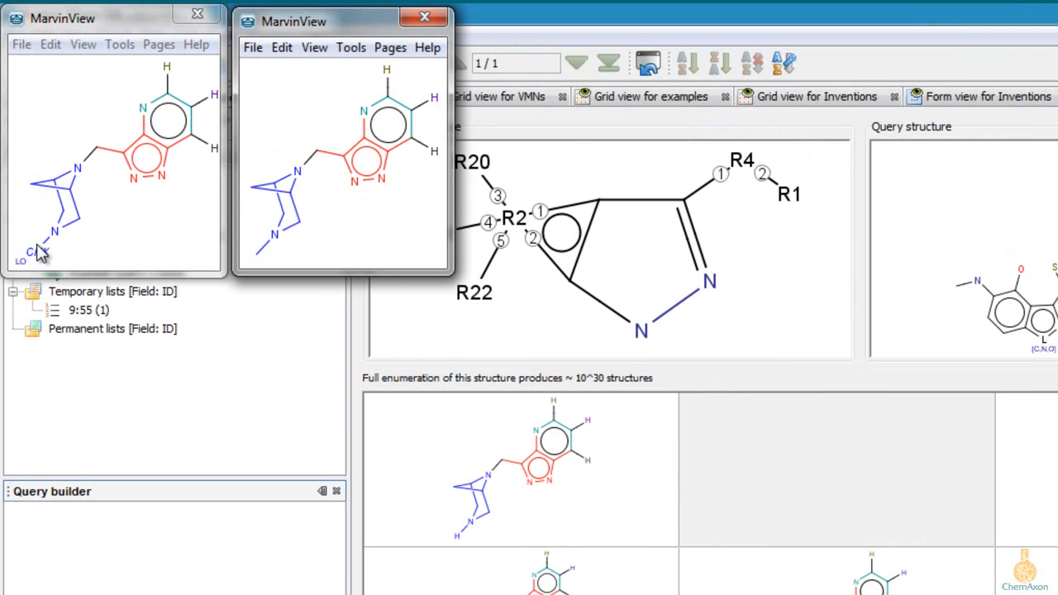
left_click(201, 16)
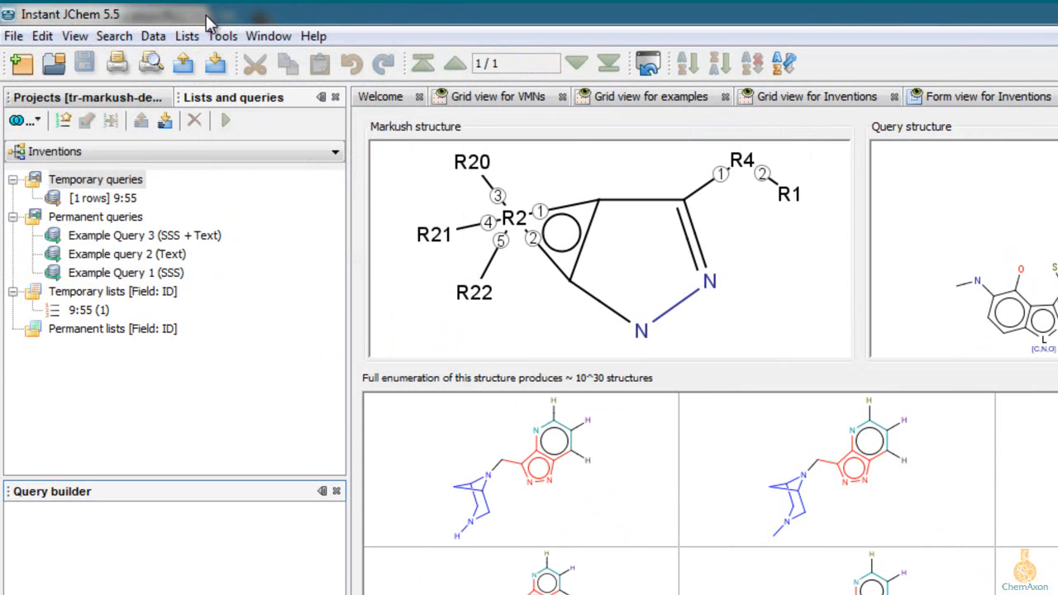
Step: Open the Markush structure in MarvinSketch, and open the Markush Enumeration options for only the R2 group
double_click(513, 229)
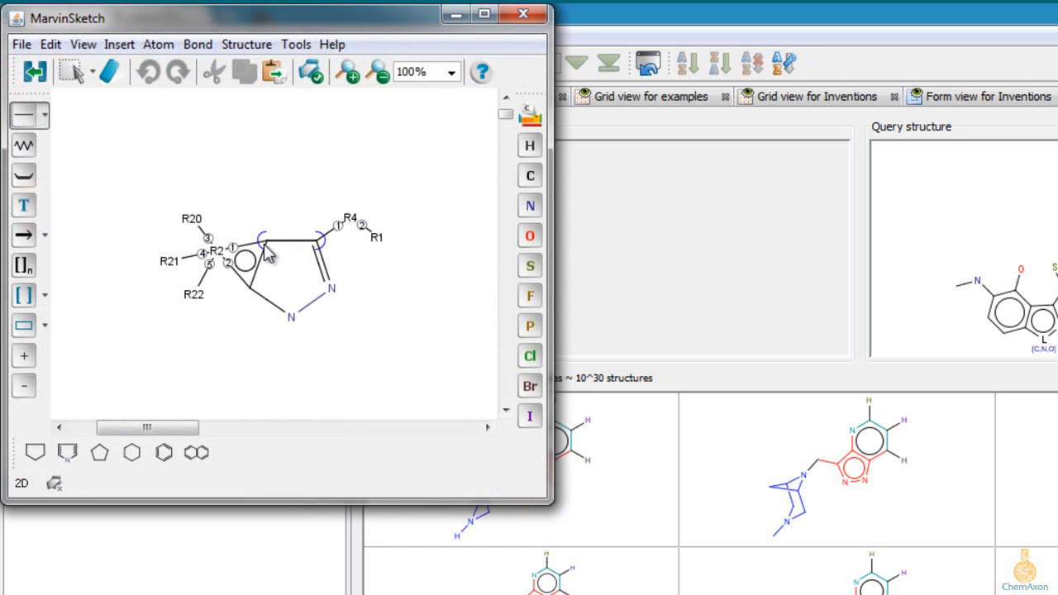
left_click(80, 72)
left_click_drag(137, 218, 230, 324)
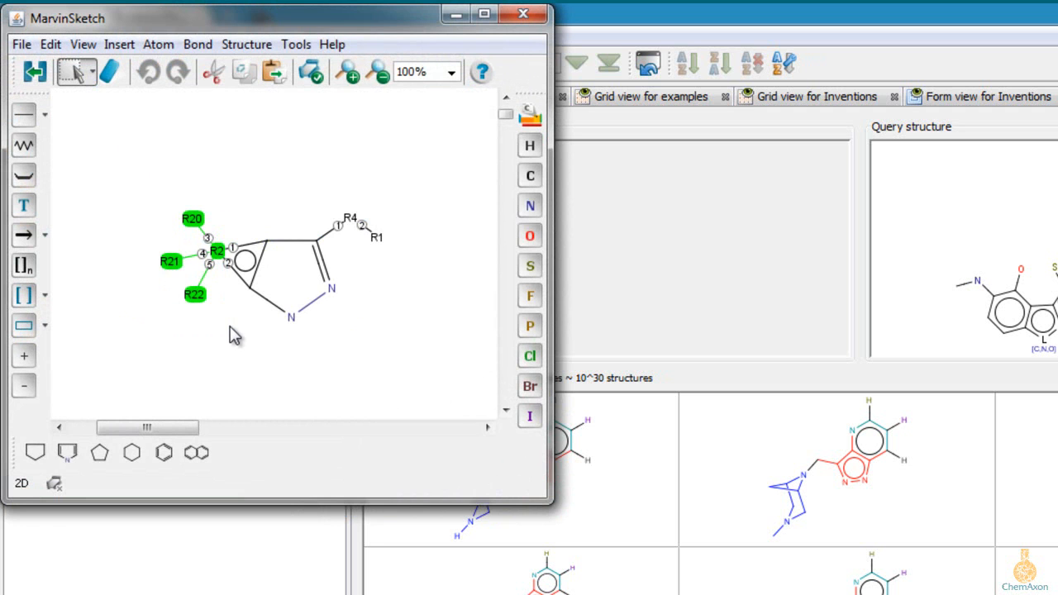
left_click(232, 339)
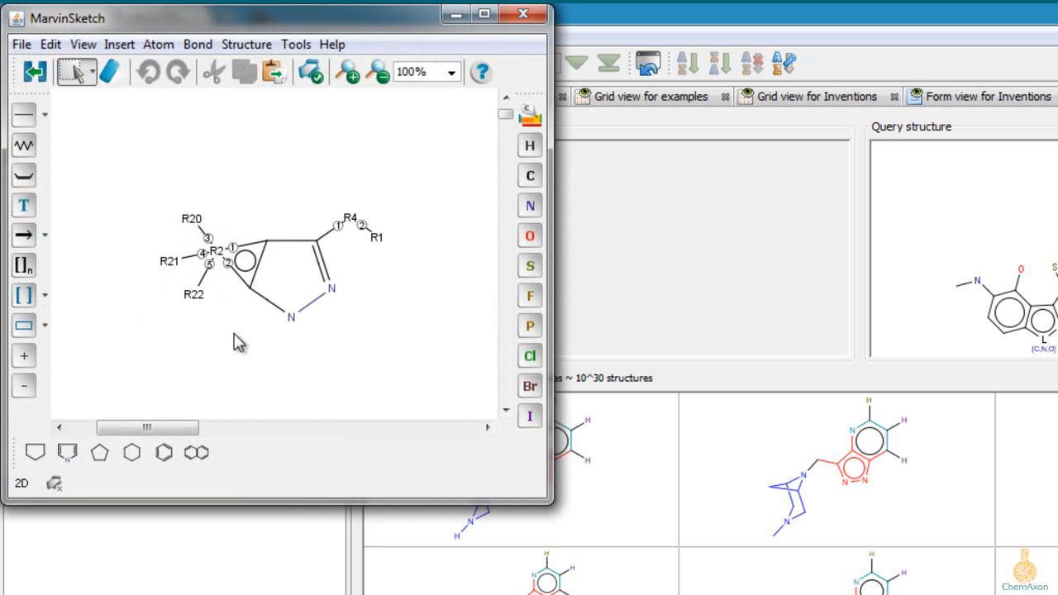
left_click(222, 252)
left_click(296, 44)
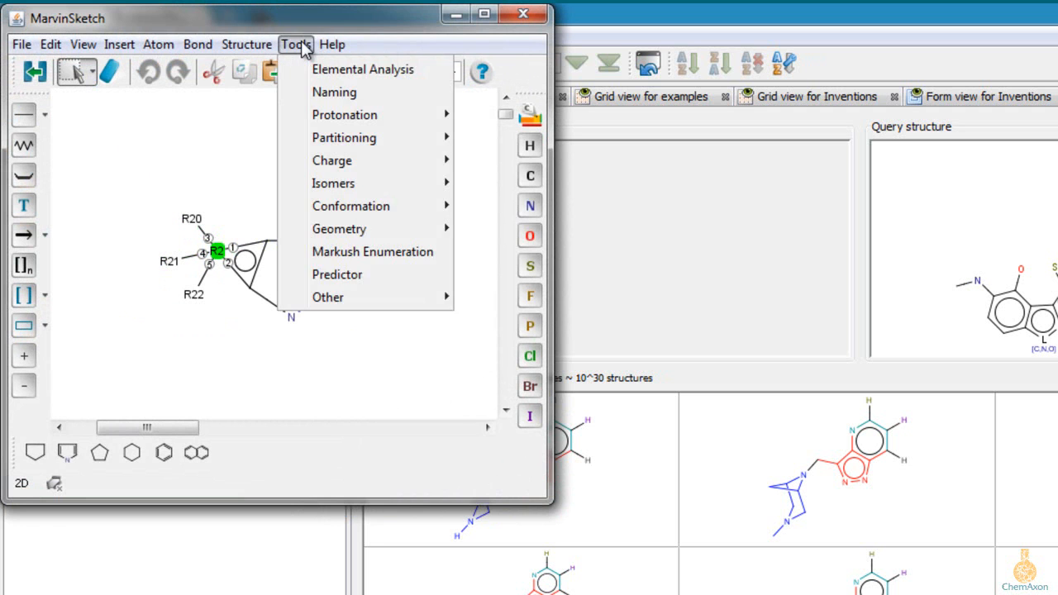
left_click(349, 252)
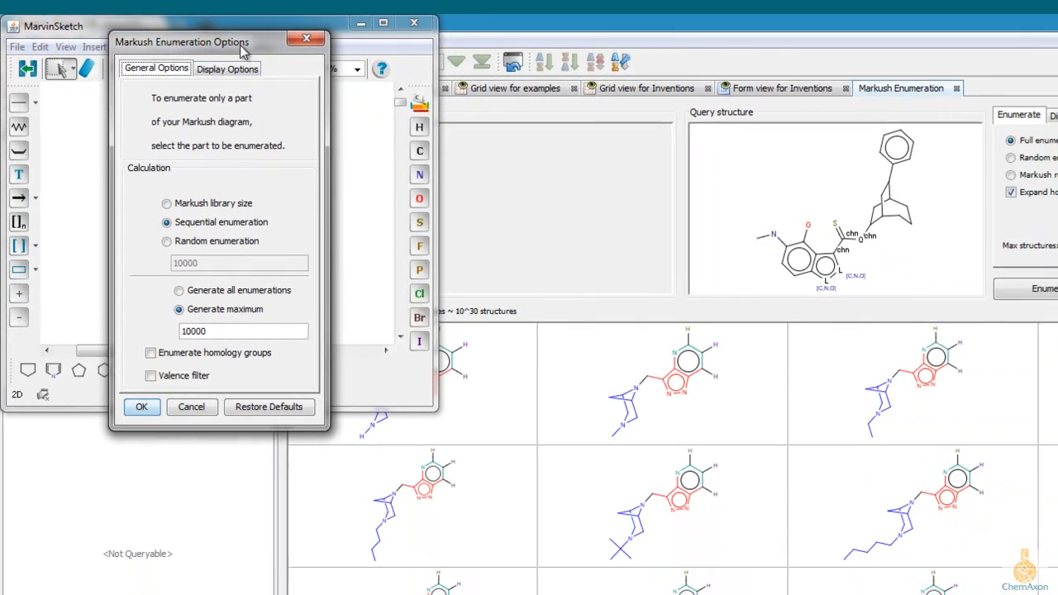
Step: Arrange the enumeration options and the sketch side by side, and turn on Enumerate homology groups and Valence filter
left_click_drag(297, 42, 672, 46)
left_click_drag(521, 54, 536, 46)
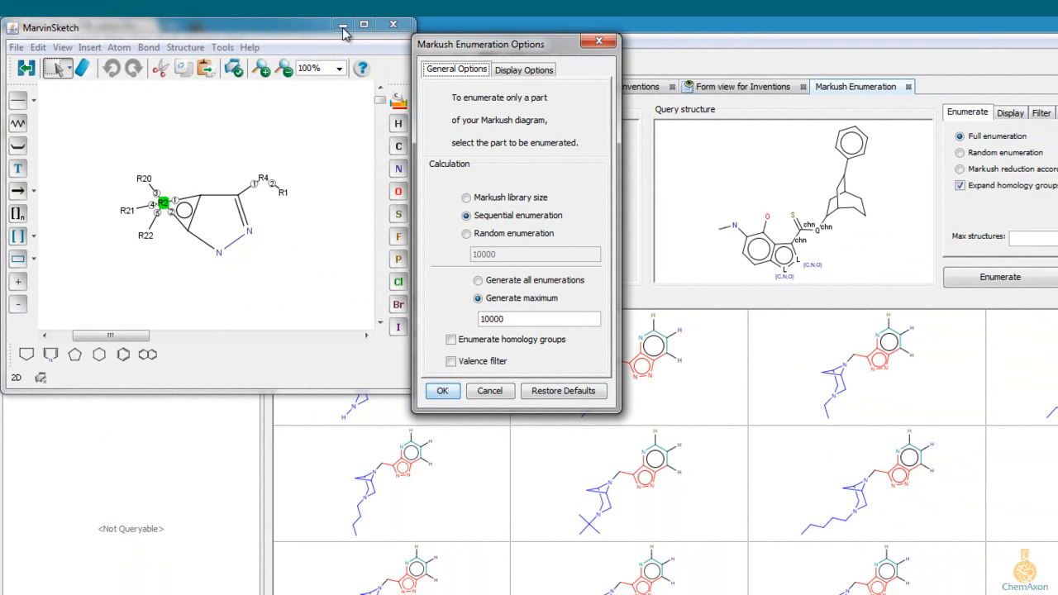
left_click_drag(266, 29, 900, 50)
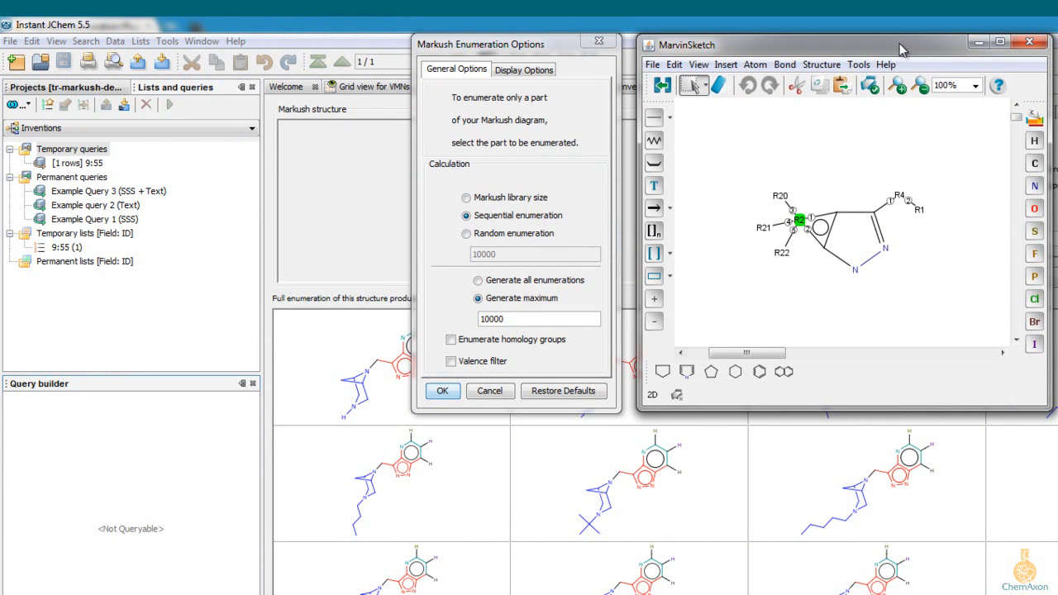
left_click(452, 339)
left_click(451, 361)
Step: Turn on coloring for the scaffold and R-groups, and generate Markush code with the Scaffold ID or ID tag name option
left_click(500, 70)
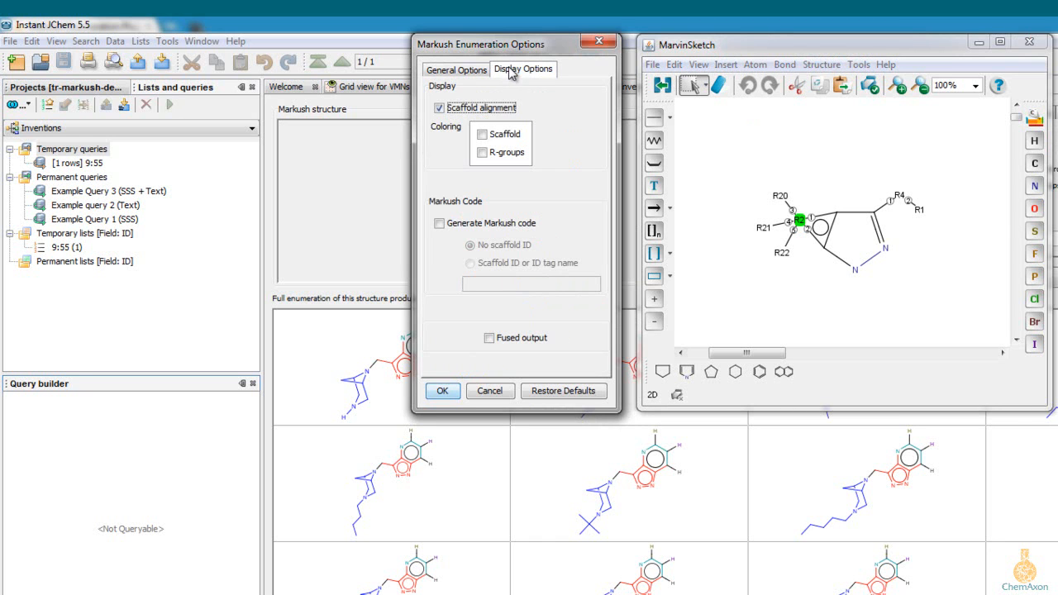
left_click(485, 135)
left_click(482, 152)
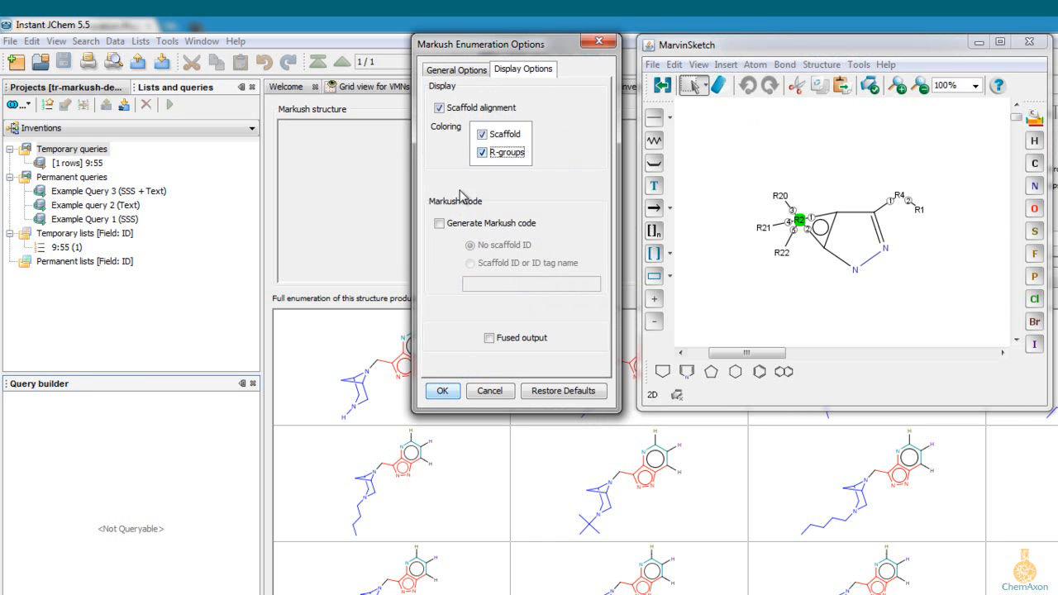
left_click(440, 225)
left_click(470, 263)
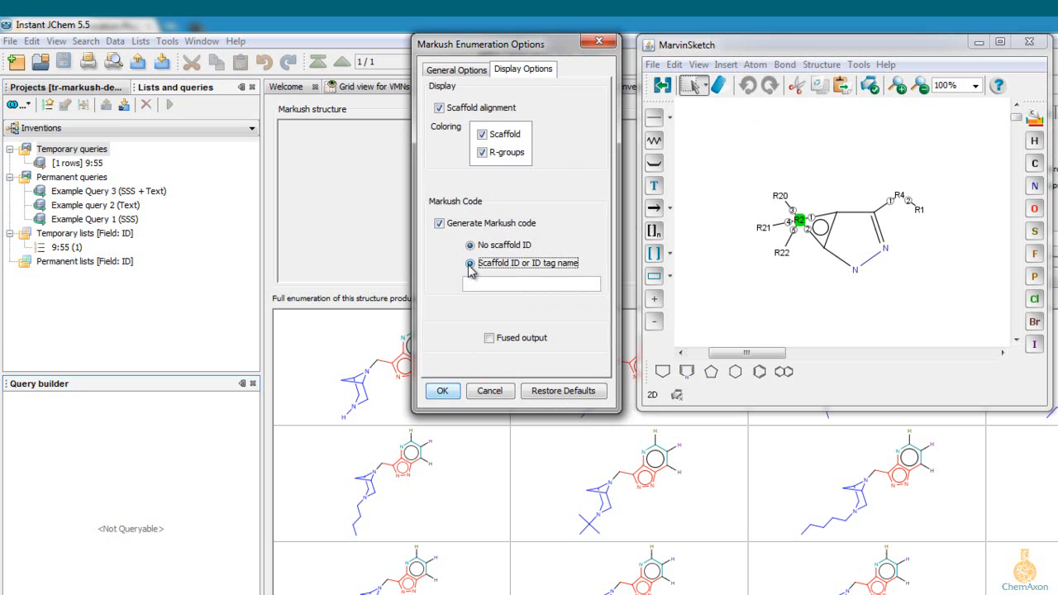
Step: Enumerate the selected R2 group and transfer the first resulting structure into the sketch
left_click(451, 72)
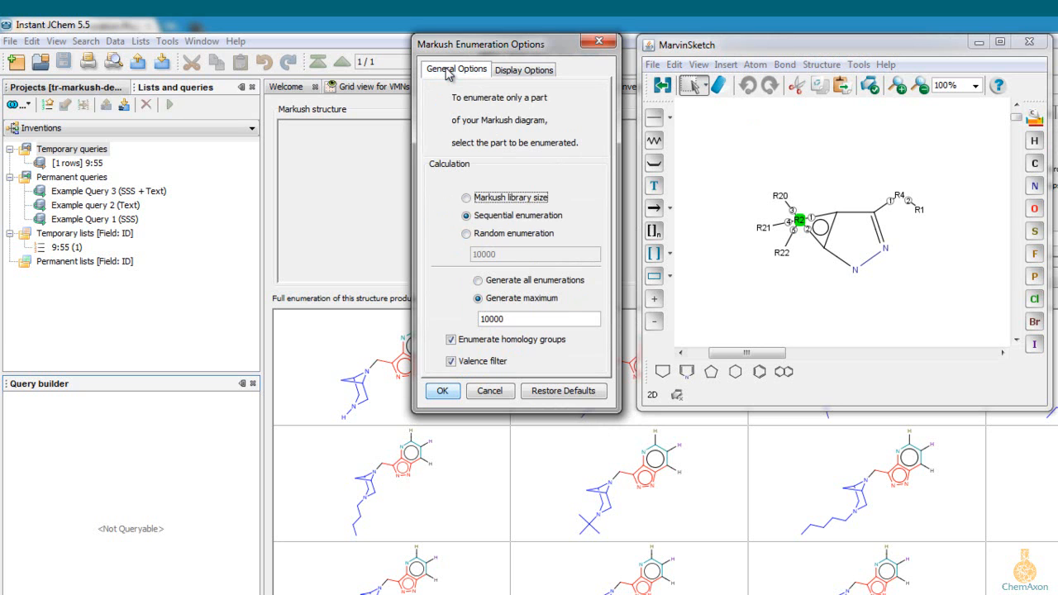
left_click(440, 391)
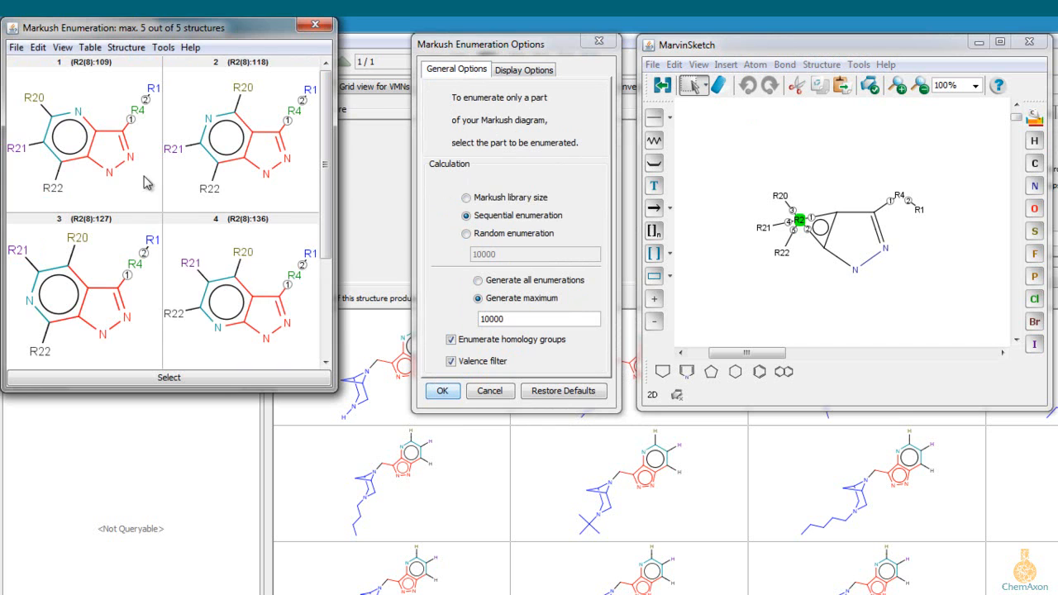
left_click(161, 380)
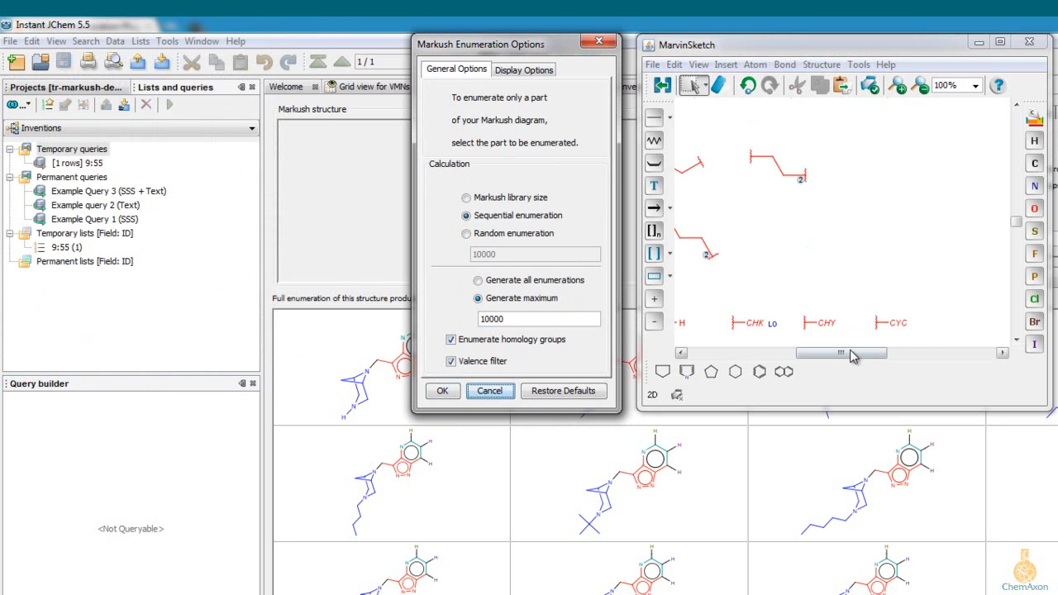
left_click_drag(851, 354, 787, 354)
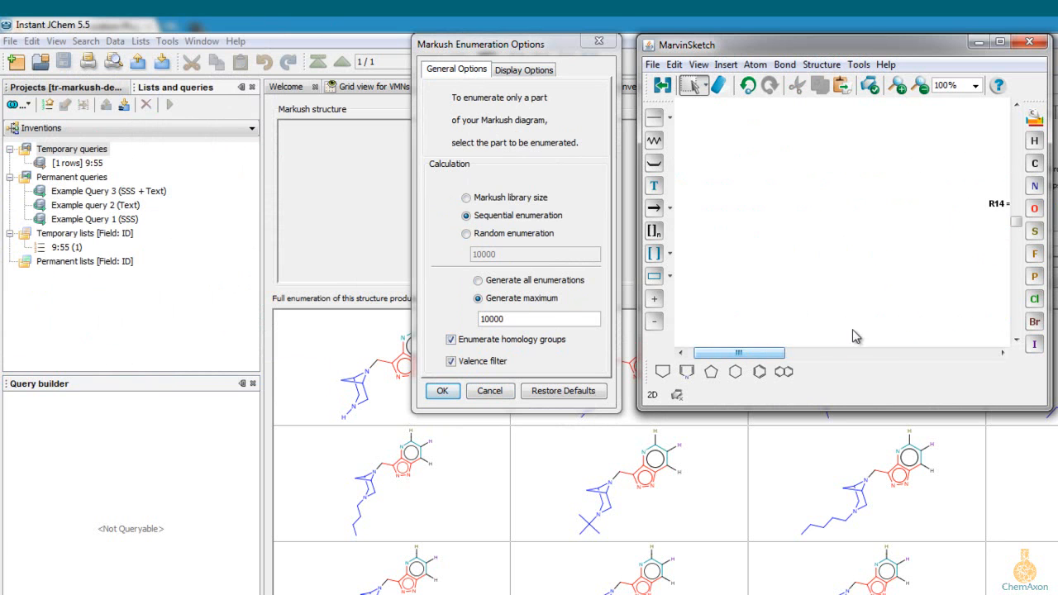
left_click_drag(1015, 226, 1015, 123)
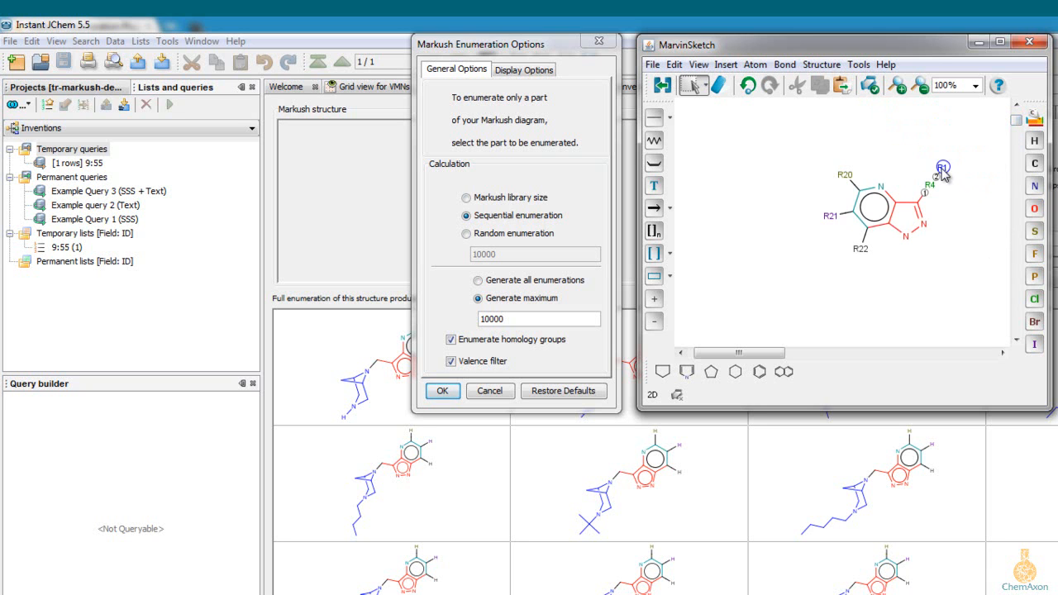
Step: Enumerate only the R22 group and transfer the fourth resulting structure, with the CHY substituent, into the sketch
left_click(861, 249)
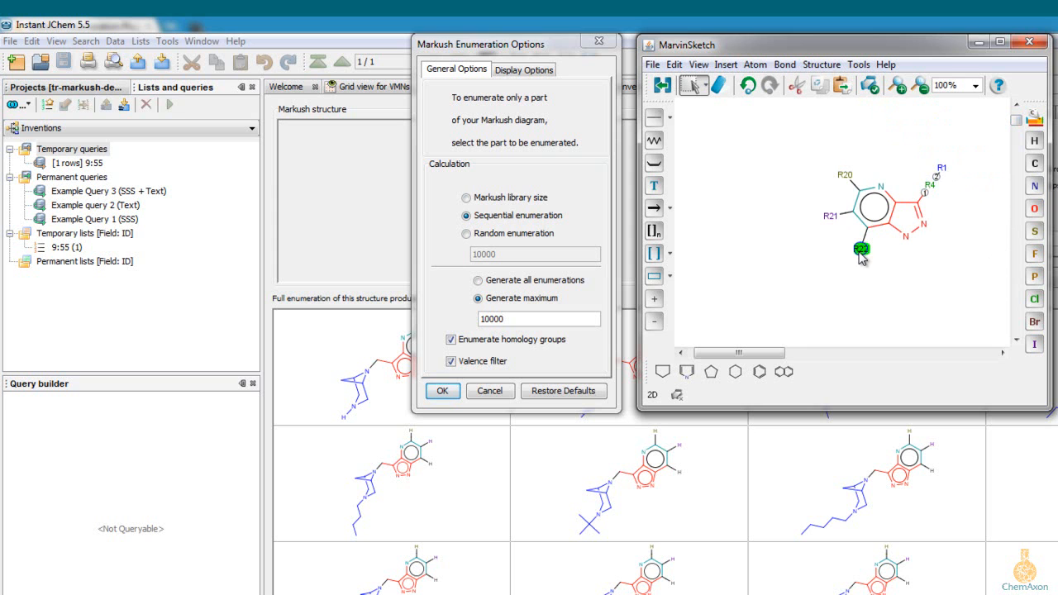
left_click(441, 392)
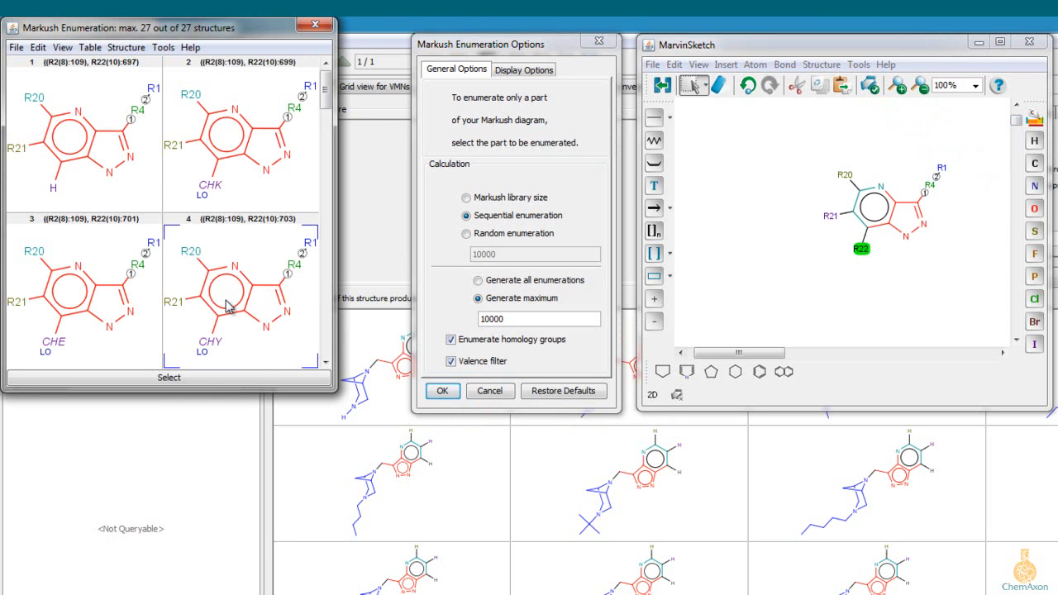
left_click(203, 380)
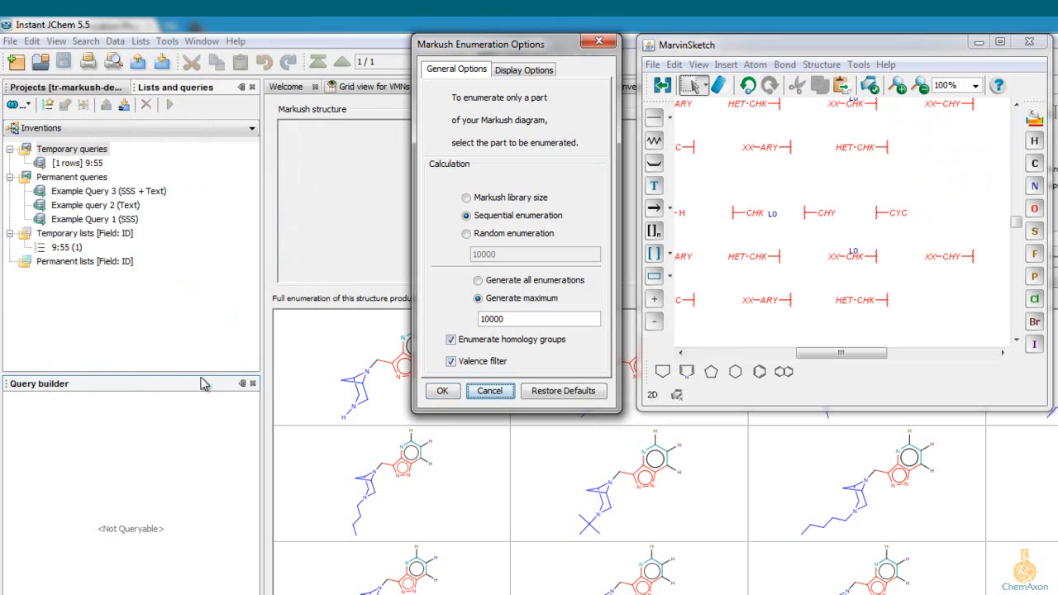
left_click_drag(841, 355, 745, 355)
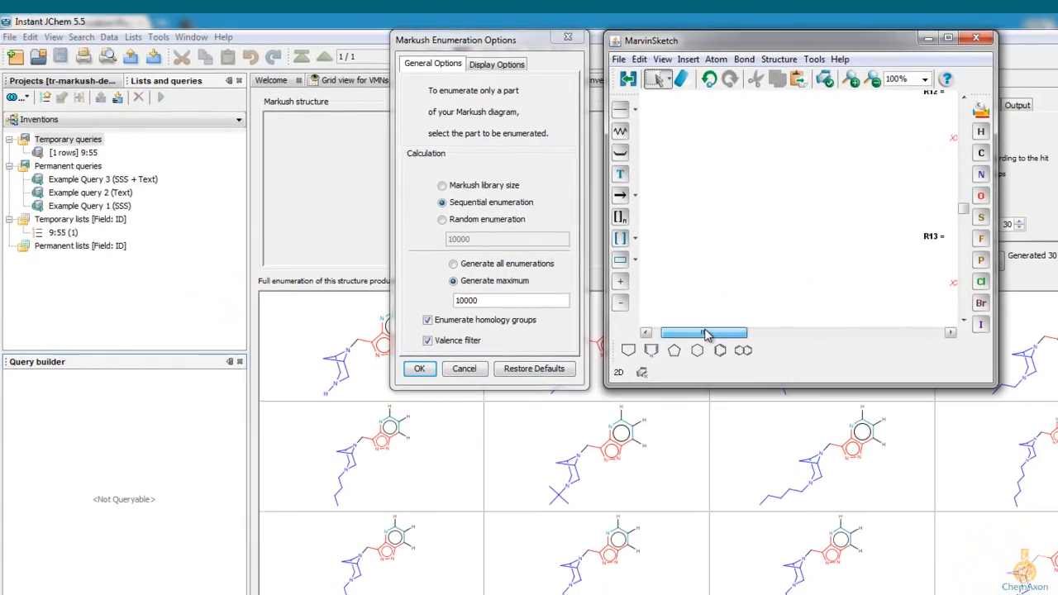
left_click_drag(963, 209, 973, 132)
left_click_drag(883, 120, 879, 100)
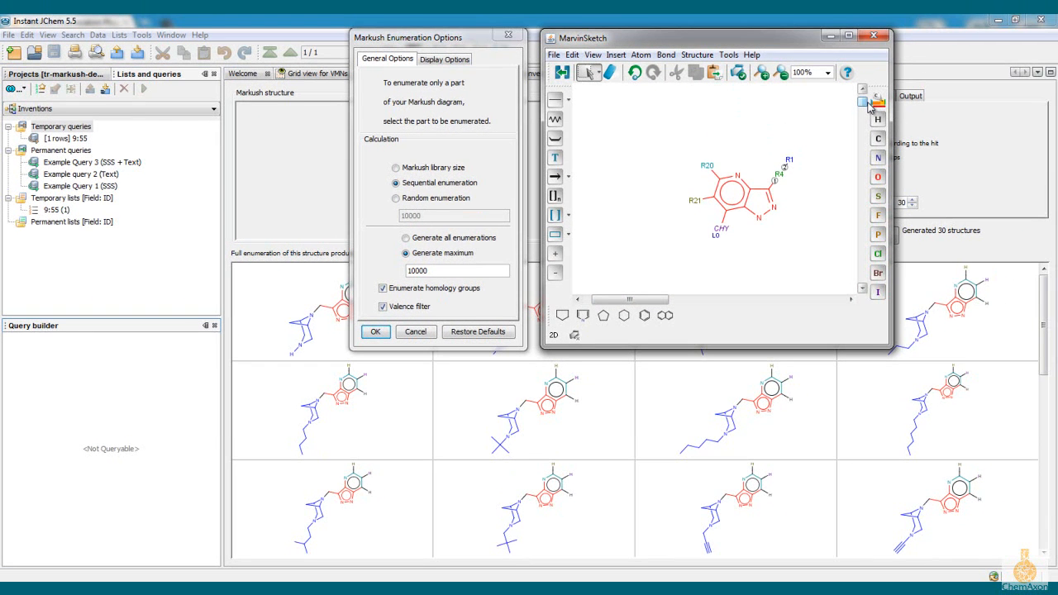